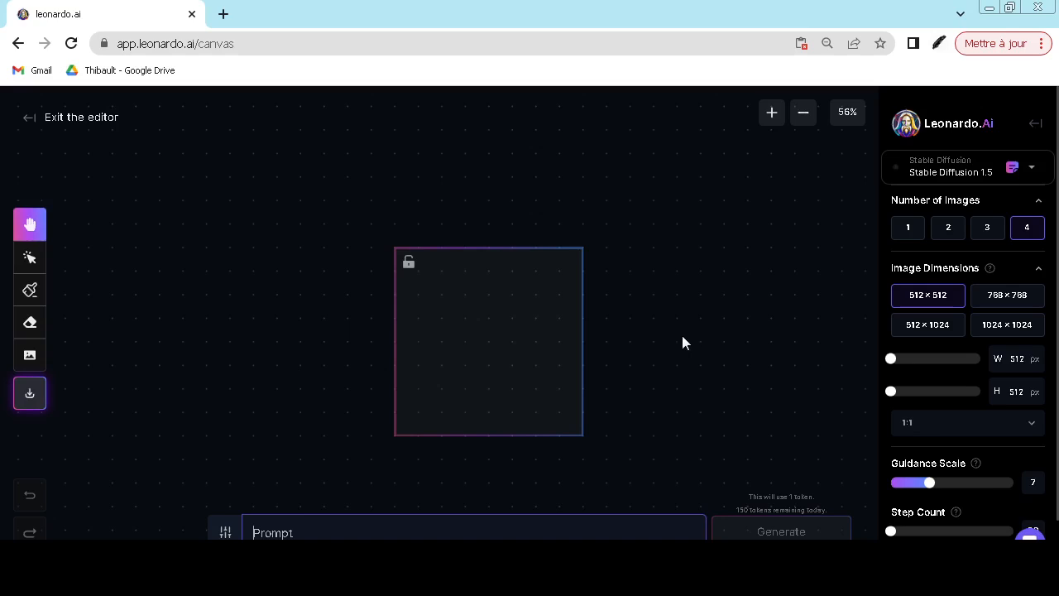
Examine the illustration of three women in the article "De l'hégémonie à un monde tripolaire ?"
scroll(683, 336, "down", 5)
scroll(681, 342, "up", 4)
scroll(682, 342, "down", 2)
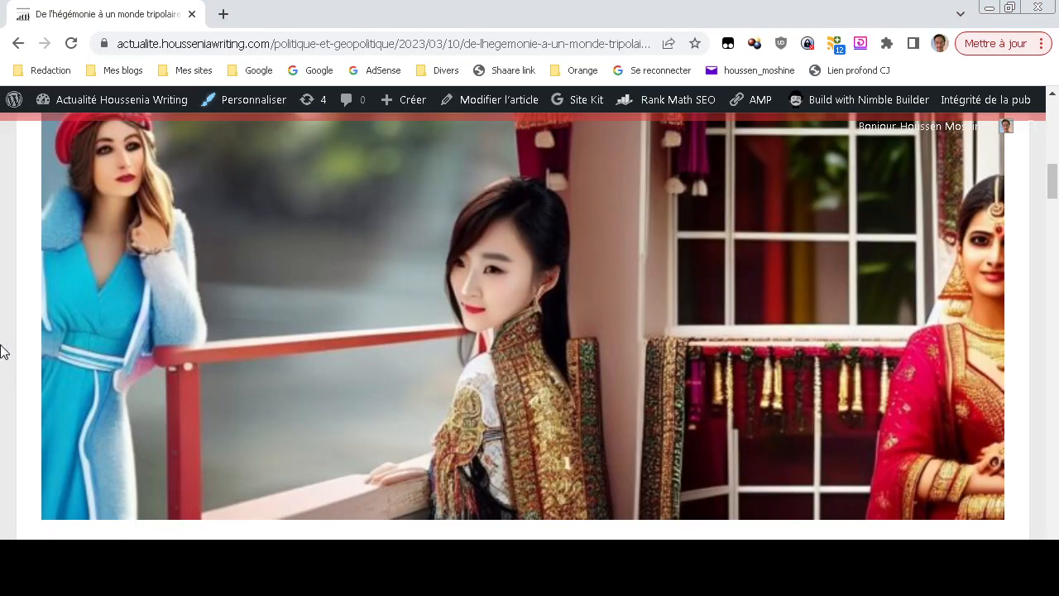
scroll(0, 360, "up", 1)
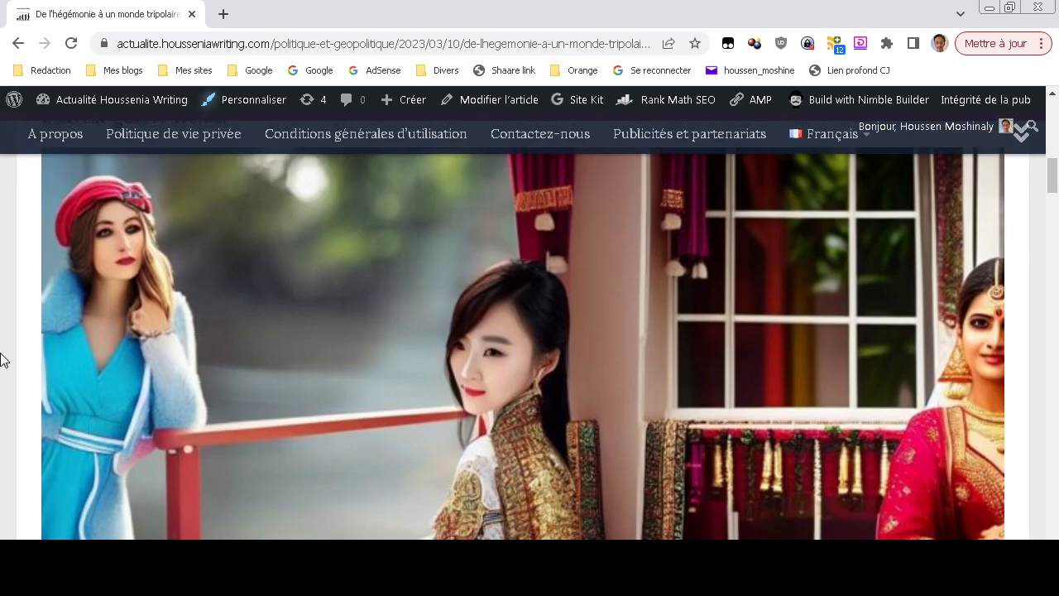
scroll(0, 360, "up", 4)
scroll(0, 359, "down", 4)
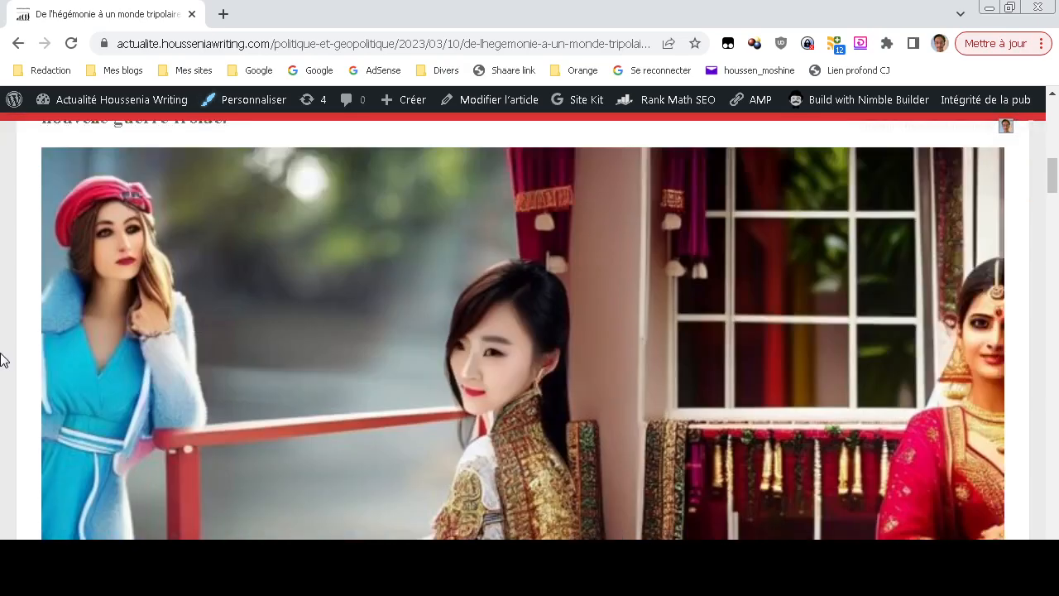
scroll(0, 360, "up", 3)
scroll(0, 360, "up", 2)
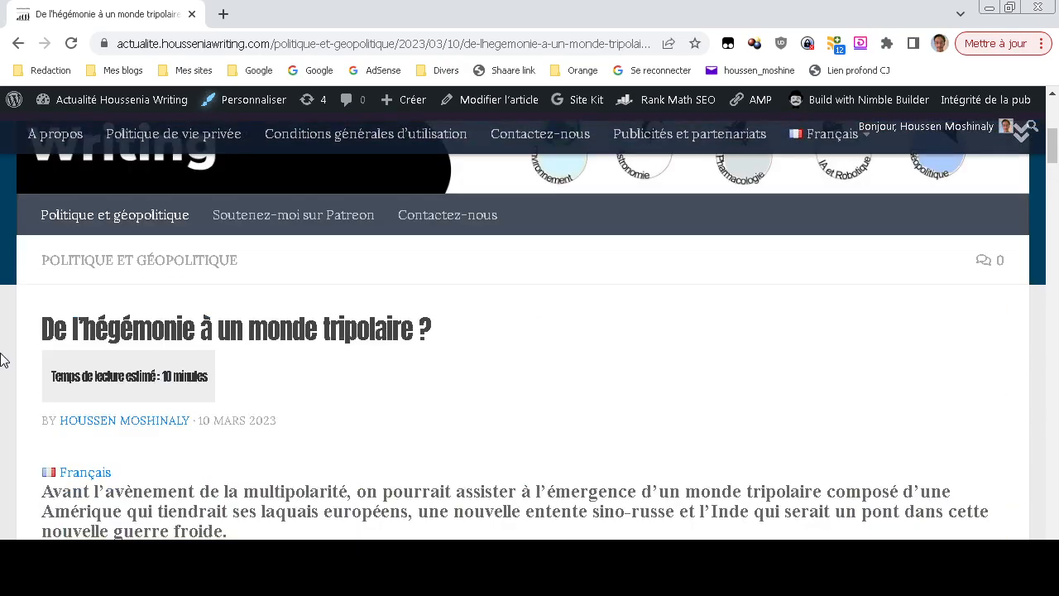
scroll(5, 360, "down", 2)
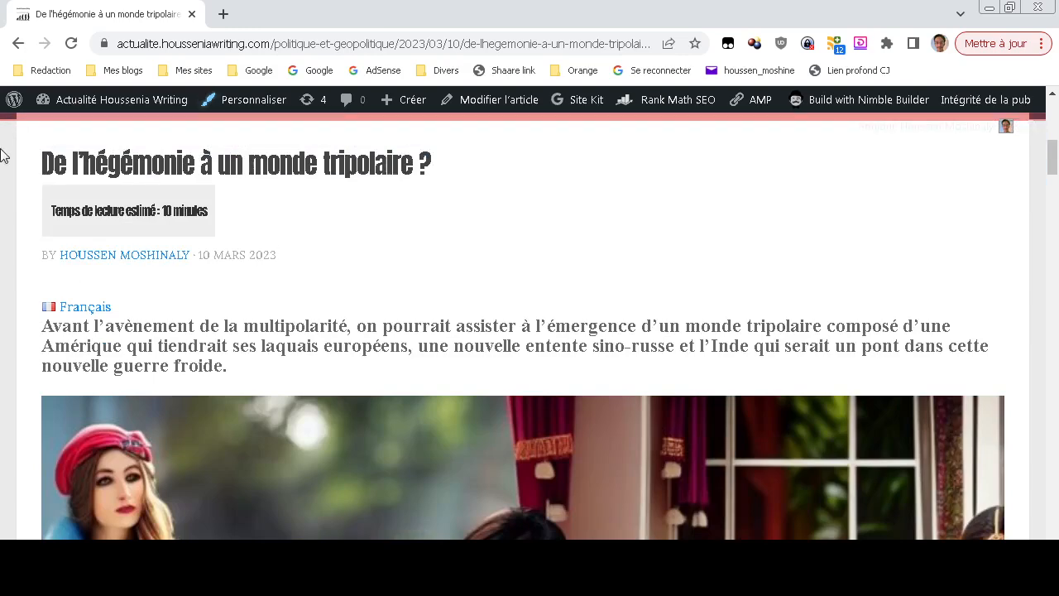
scroll(2, 414, "down", 2)
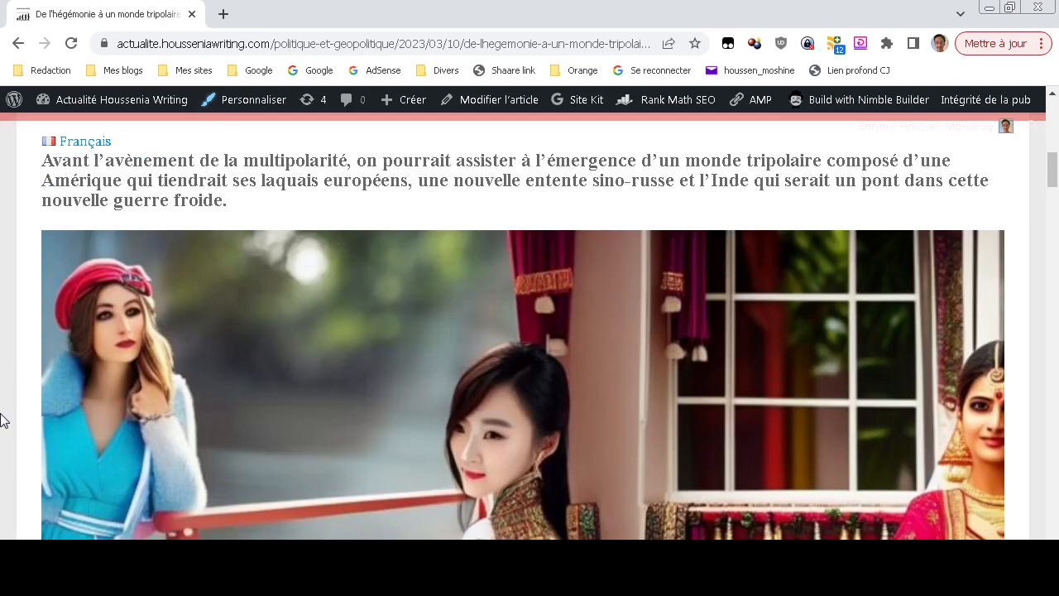
scroll(2, 421, "down", 2)
scroll(3, 421, "up", 2)
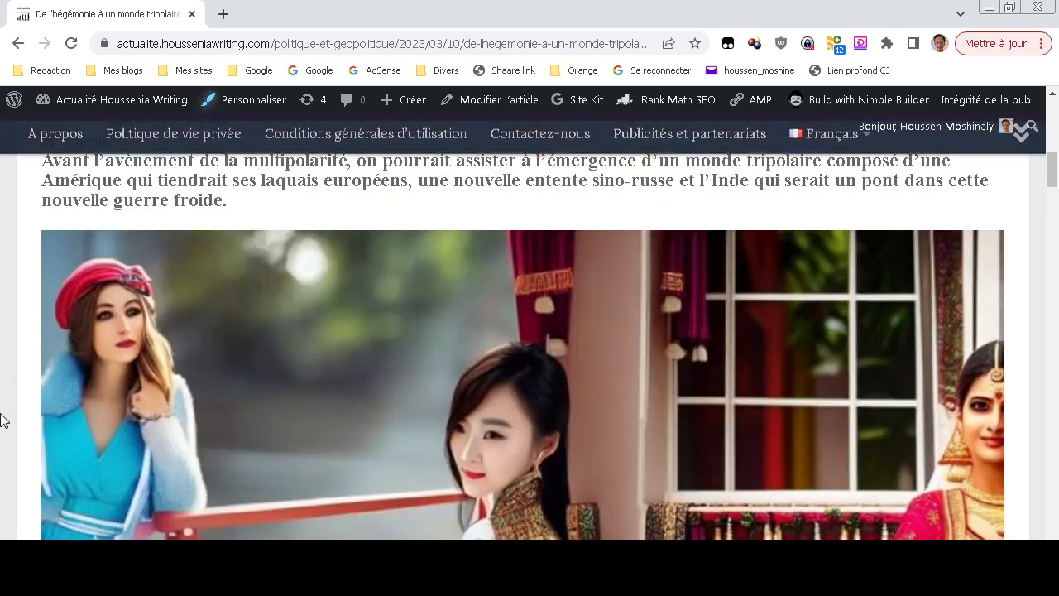
scroll(663, 378, "down", 1)
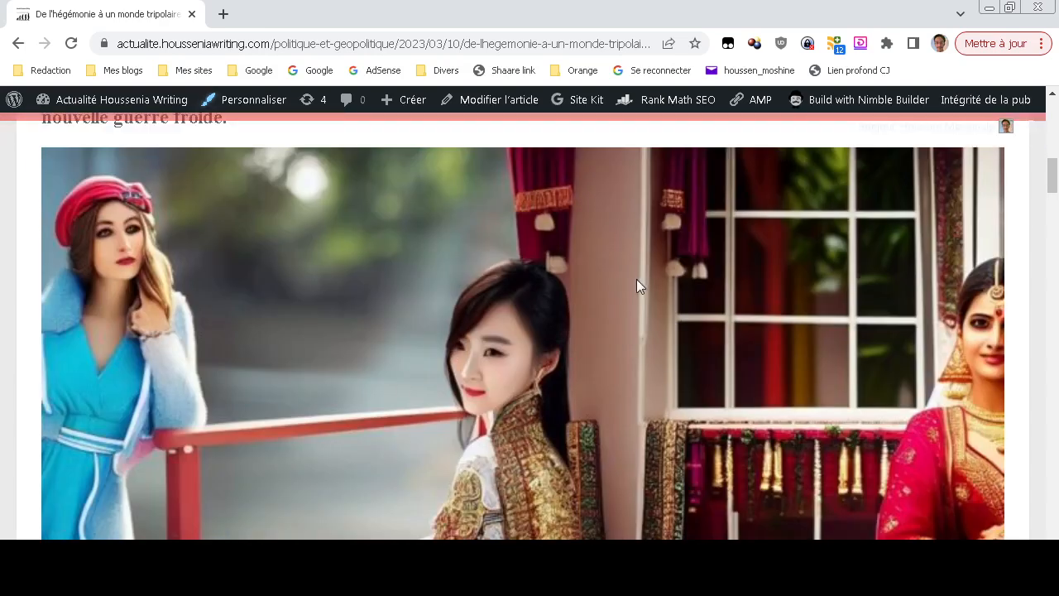
scroll(477, 375, "down", 3)
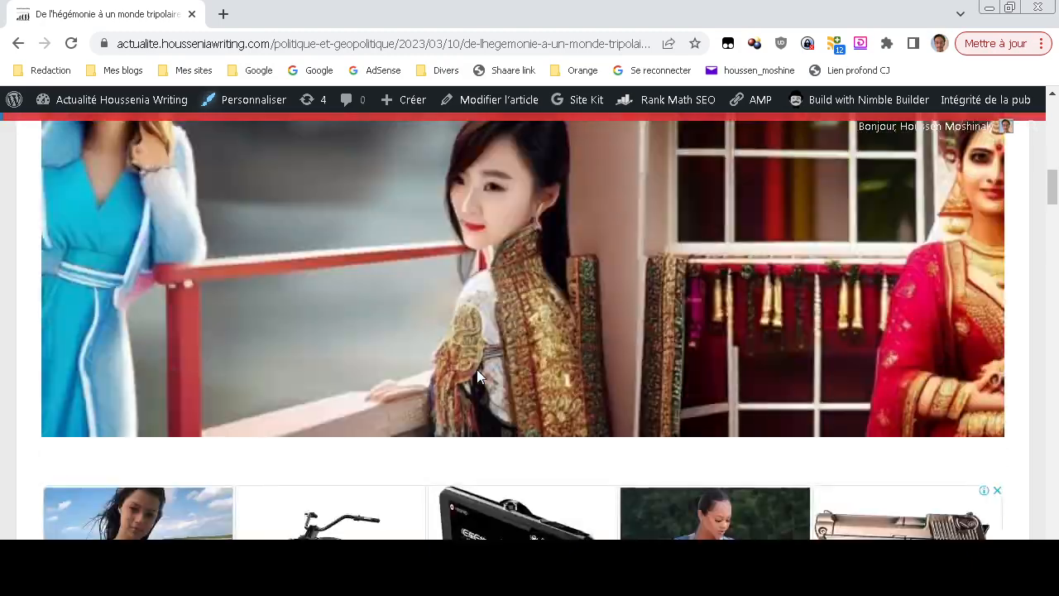
scroll(476, 375, "up", 3)
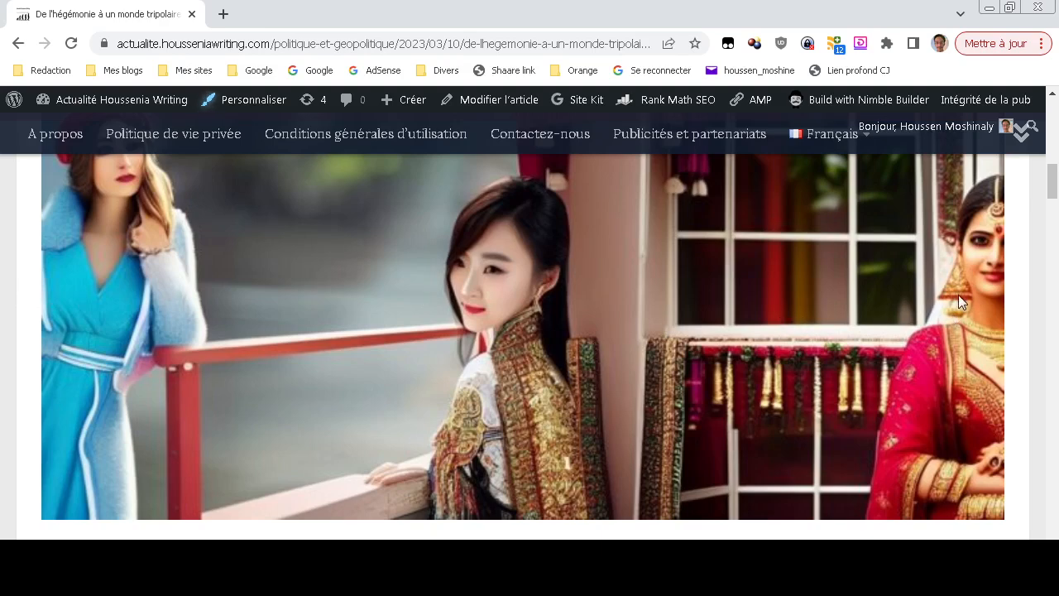
scroll(243, 374, "up", 1)
scroll(244, 374, "down", 1)
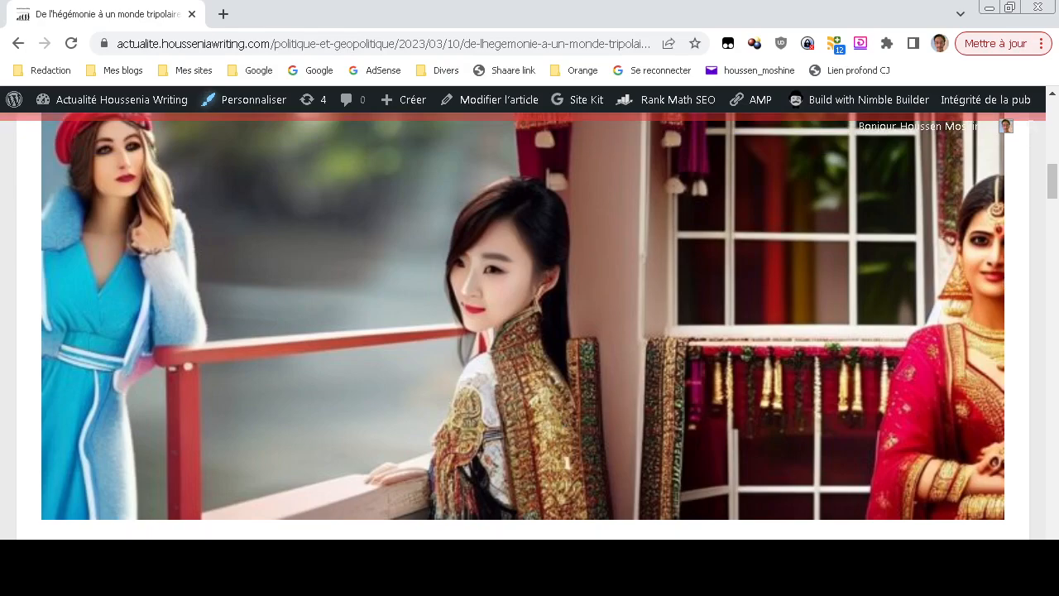
Switch to the Leonardo.Ai canvas and check the negative prompt
key("alt+Tab")
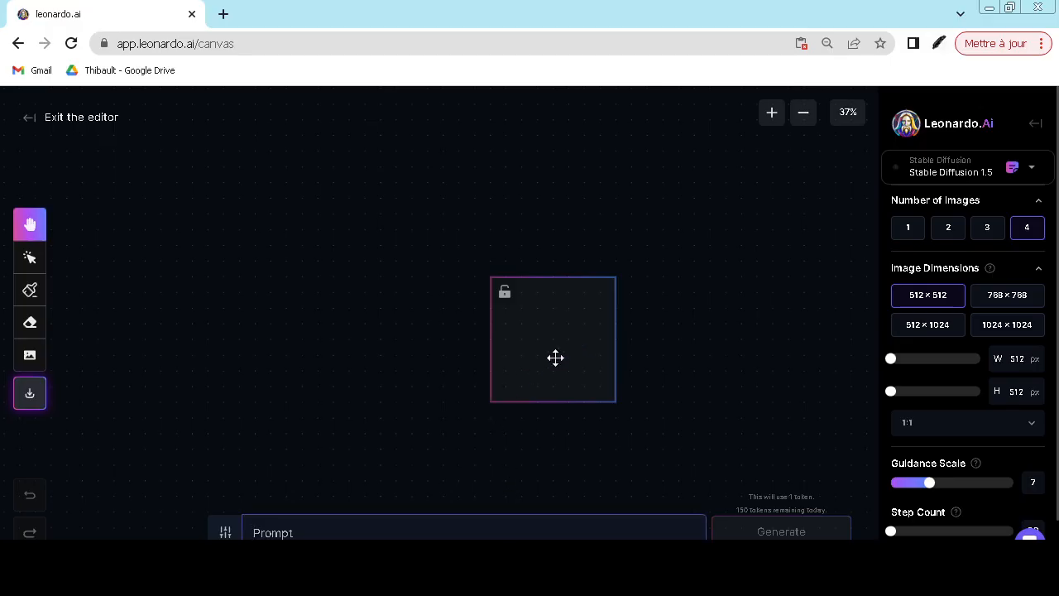
left_click(225, 532)
left_click(225, 533)
left_click(225, 533)
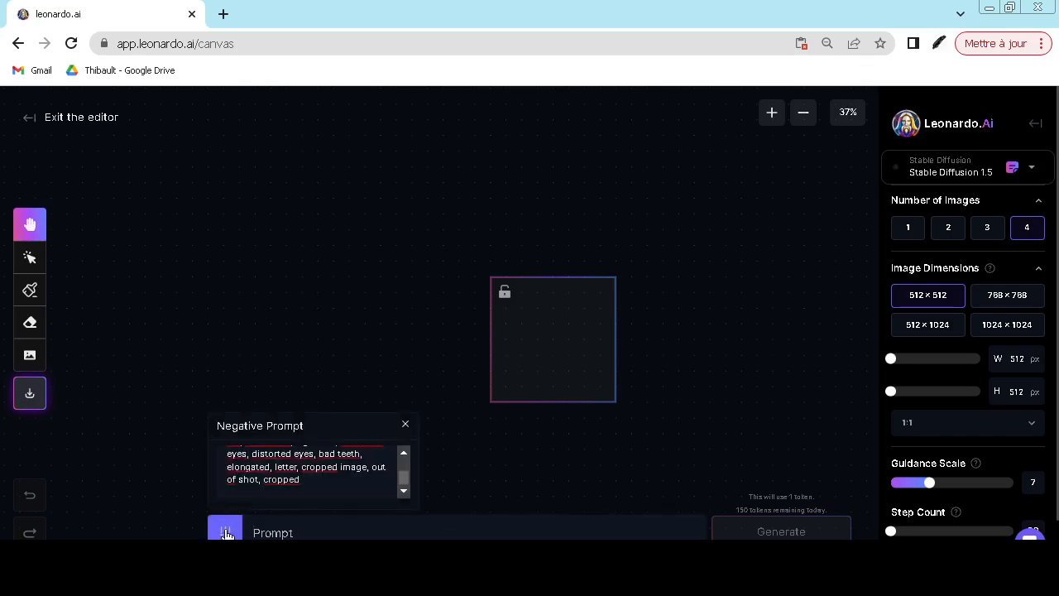
left_click(225, 533)
Write the prompt "a beautiful woman indian who is looking in a windows, max detail,"
left_click(317, 532)
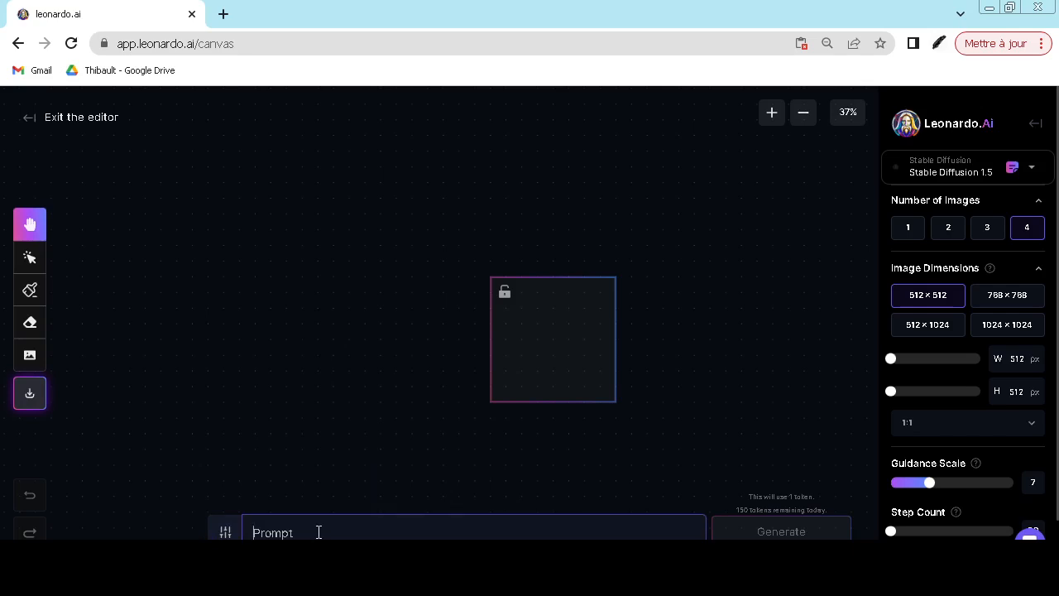
type("a beautiful indian")
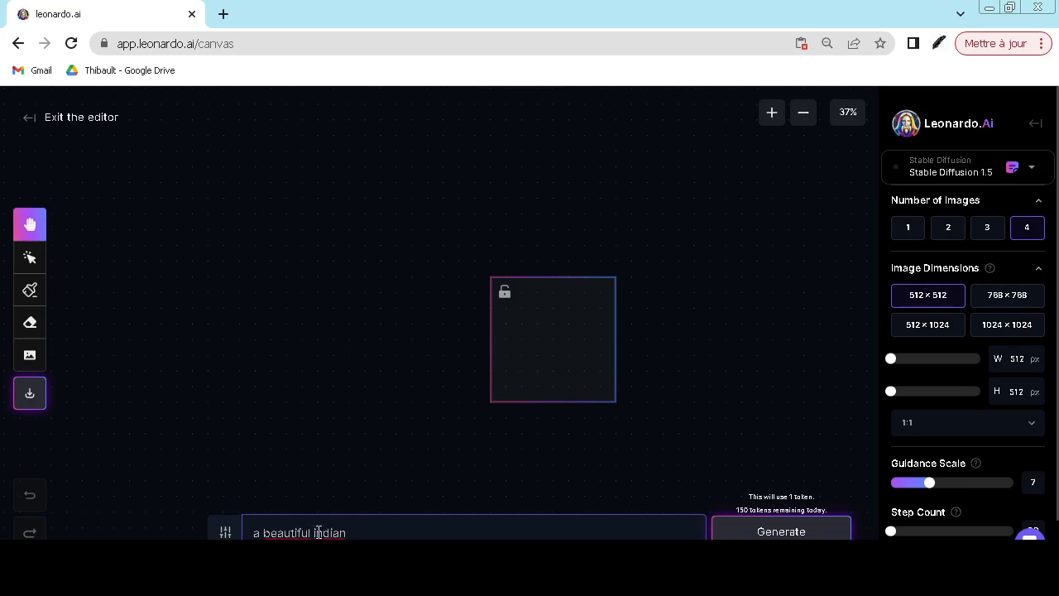
left_click(316, 532)
type("woman indian who is looking in the windo")
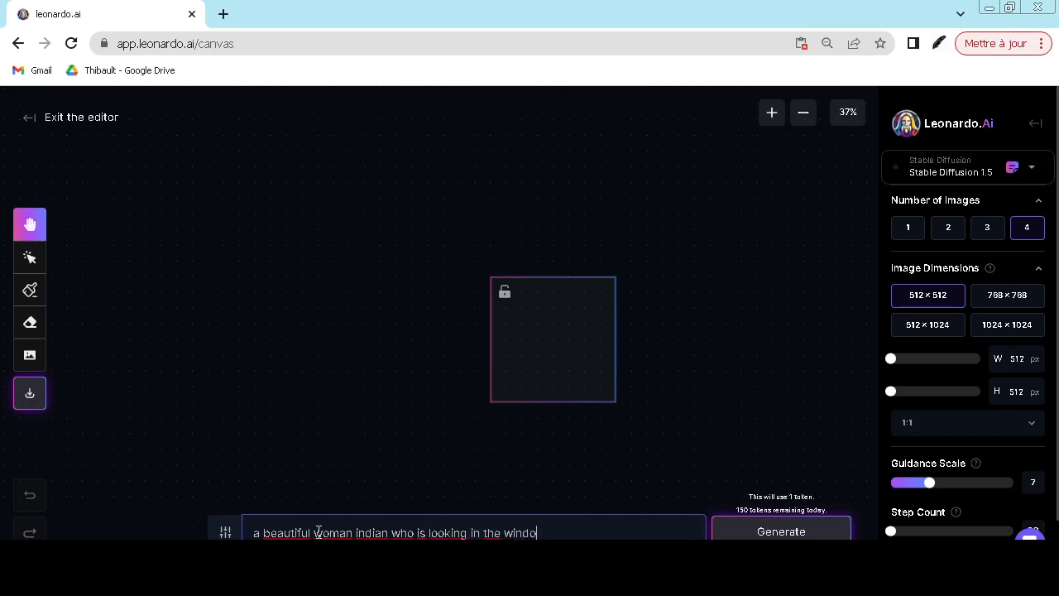
key("ctrl+shift+Left")
key("ctrl+shift+Left")
type("a windows, max detail,")
Replace the prompt's ending after "windows," with "photorealistic, max detail, beautiful colors"
key("shift+Left")
key("shift+Left")
key("shift+Left")
key("shift+Left")
key("shift+Left")
key("shift+Left")
key("shift+Left")
key("shift+Left")
key("shift+Left")
key("shift+Left")
key("shift+Left")
key("shift+Left")
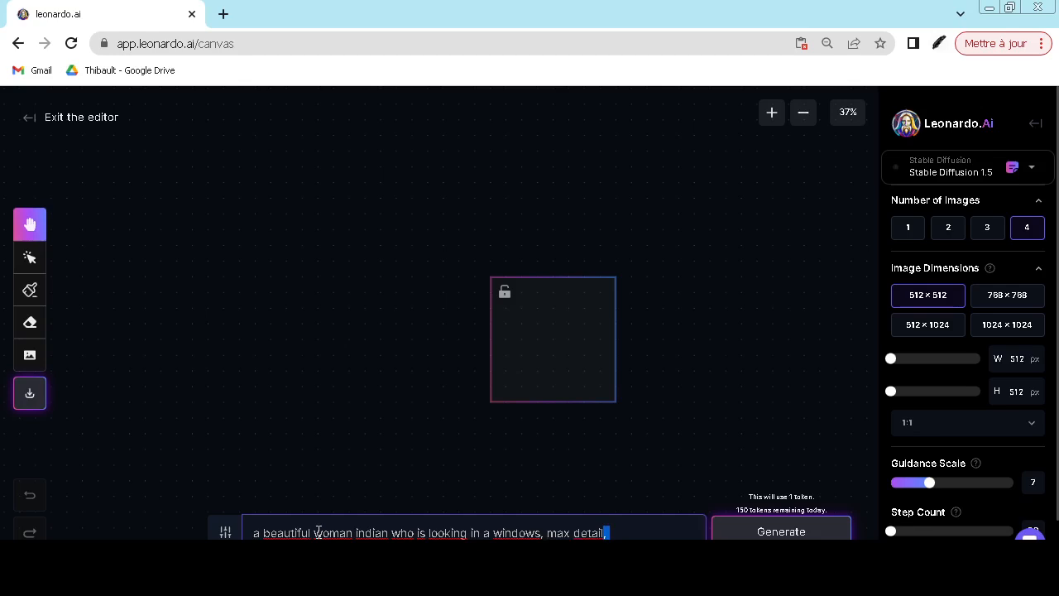
key("BackSpace")
type("photorealistic, max detail, be")
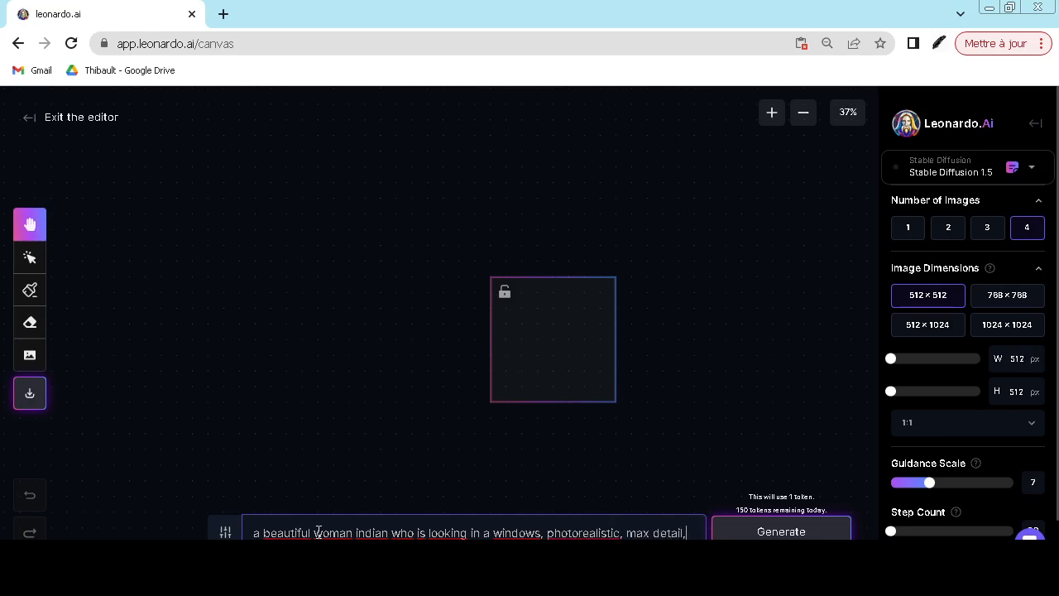
type("autiful")
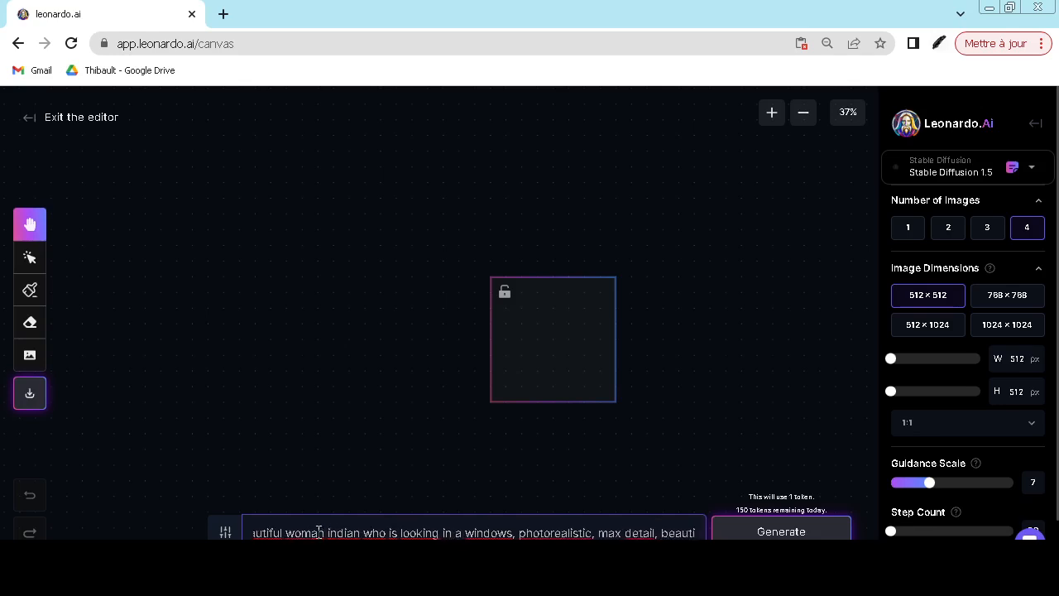
type(" colors")
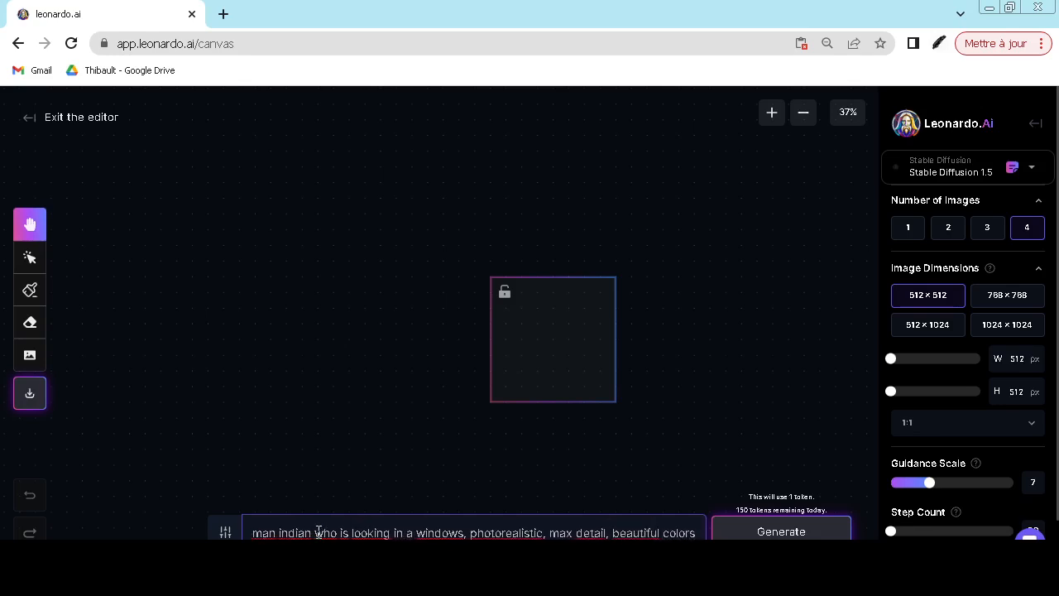
Generate a batch of four images from the prompt and discard it after going through the variants
left_click(774, 533)
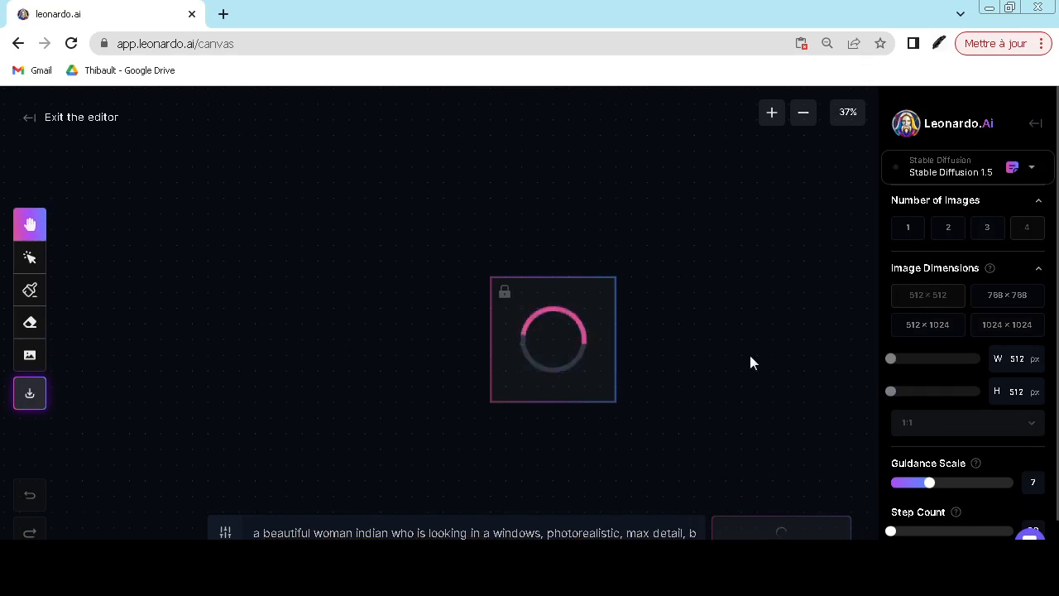
scroll(698, 372, "down", 2)
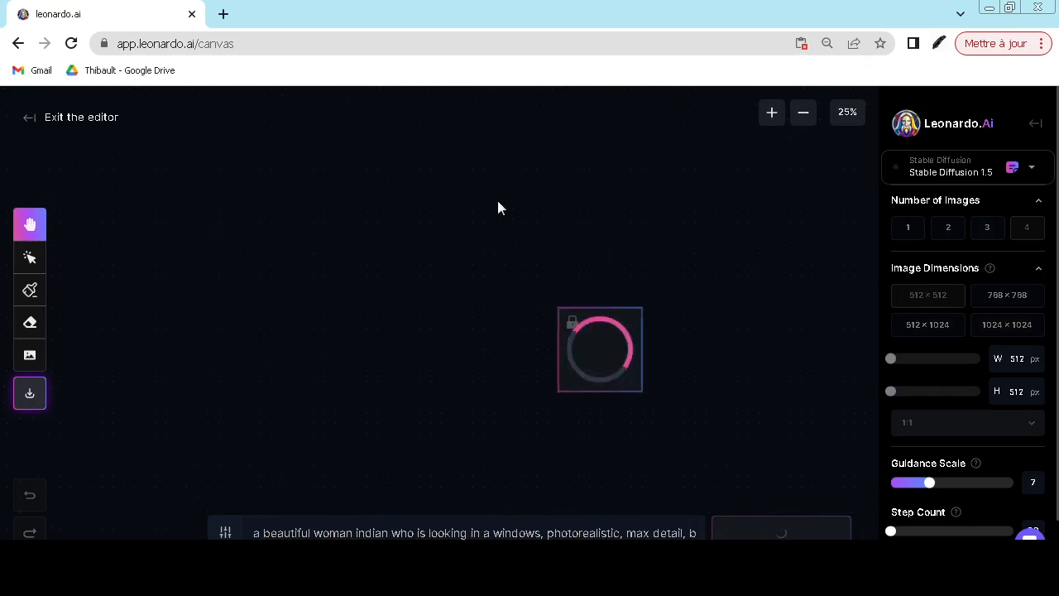
scroll(682, 385, "up", 3)
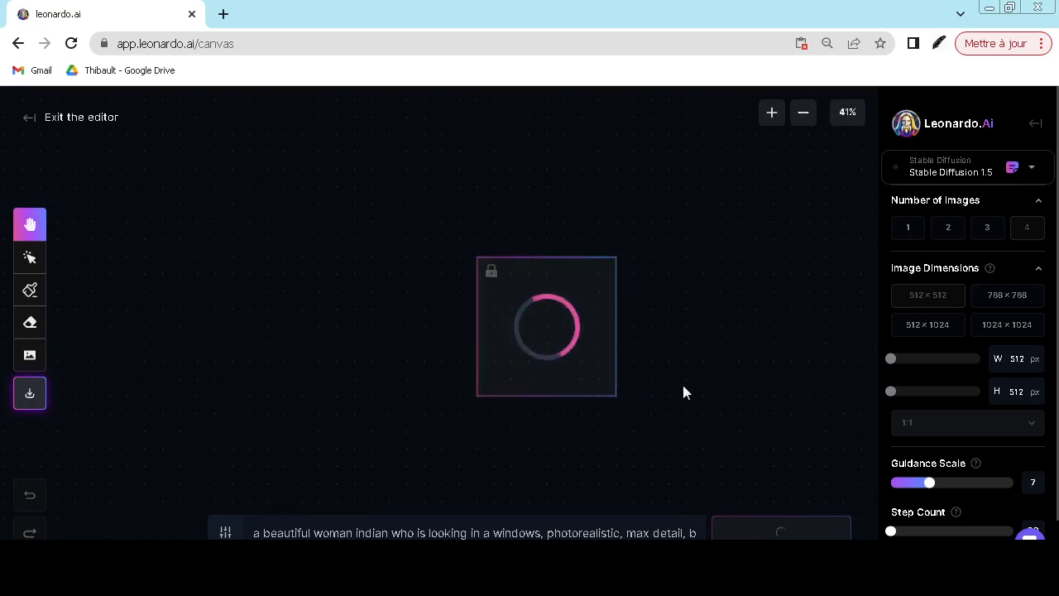
scroll(683, 386, "up", 1)
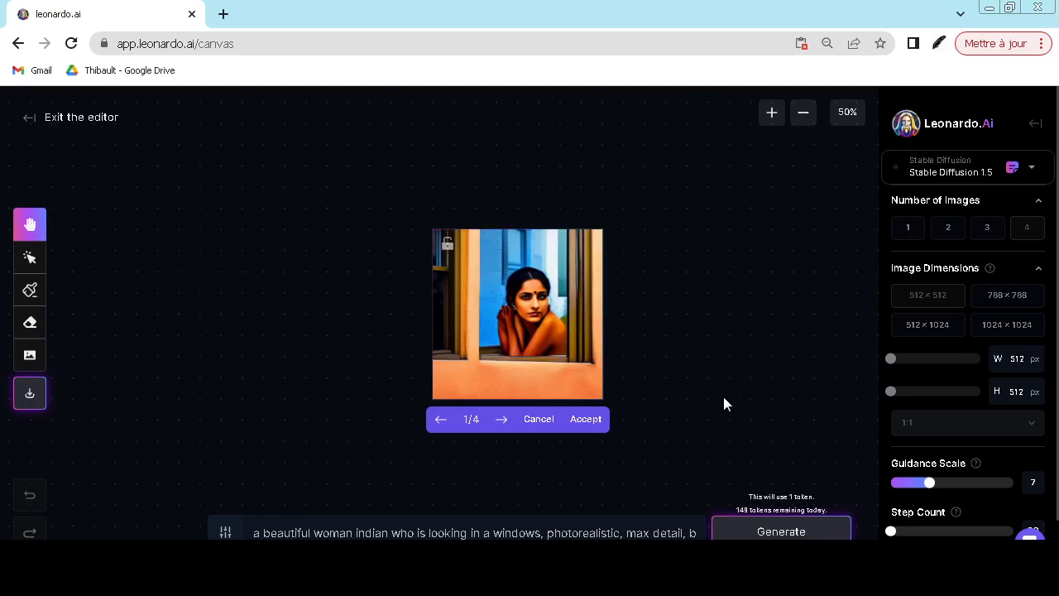
left_click(500, 420)
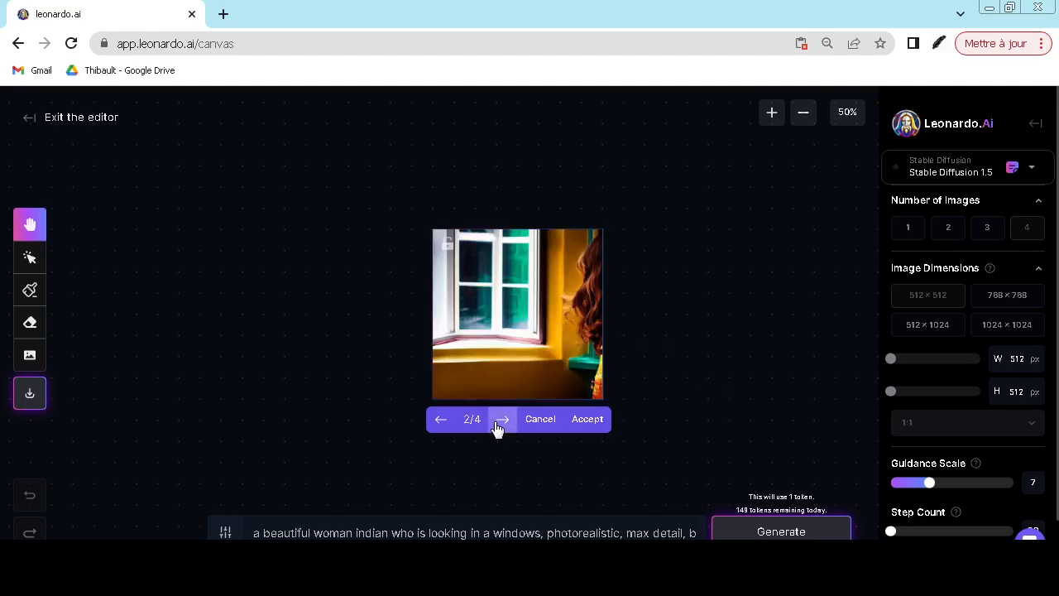
left_click(501, 420)
left_click(498, 422)
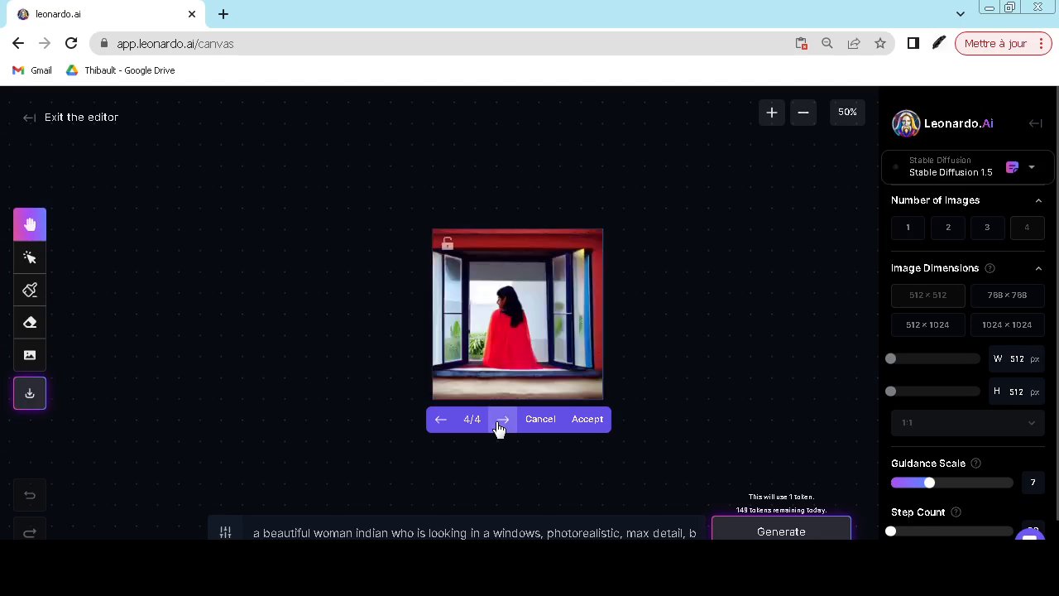
left_click(542, 420)
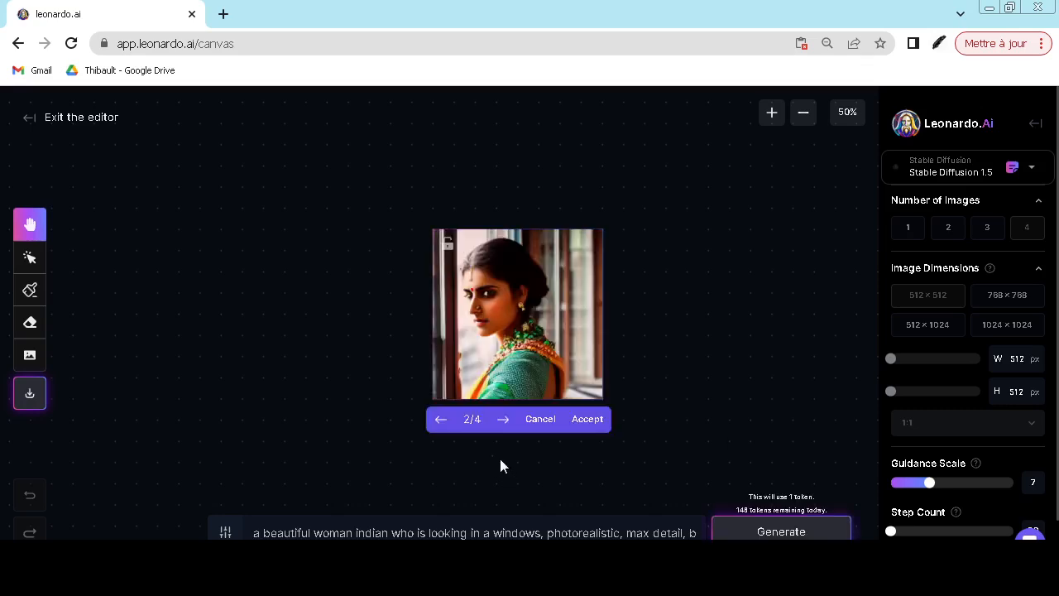
Compare variants in the new image batch and accept the second one, the close-up of the woman in green
left_click(505, 420)
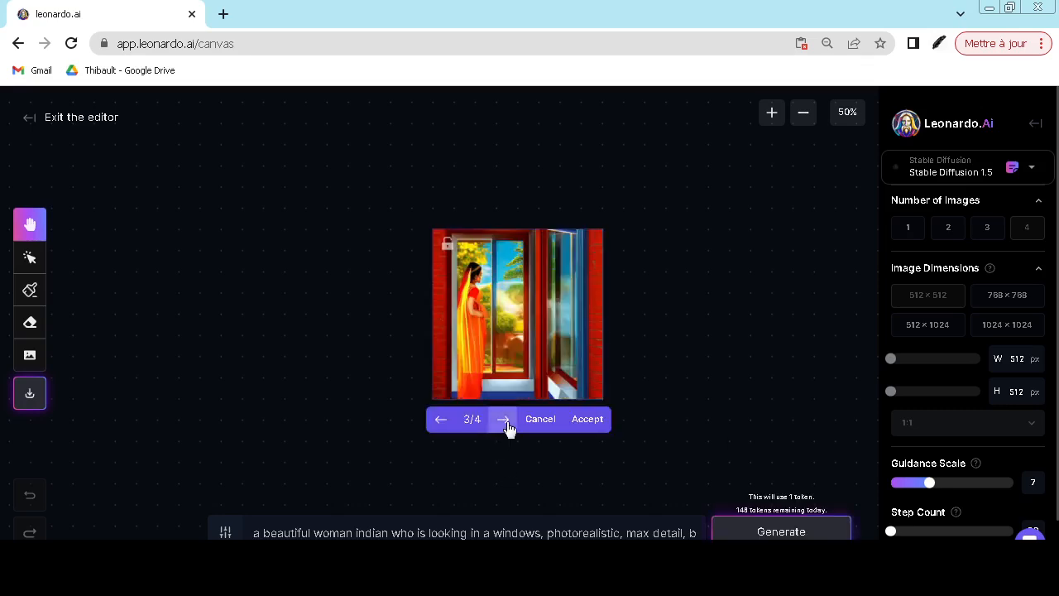
left_click(441, 420)
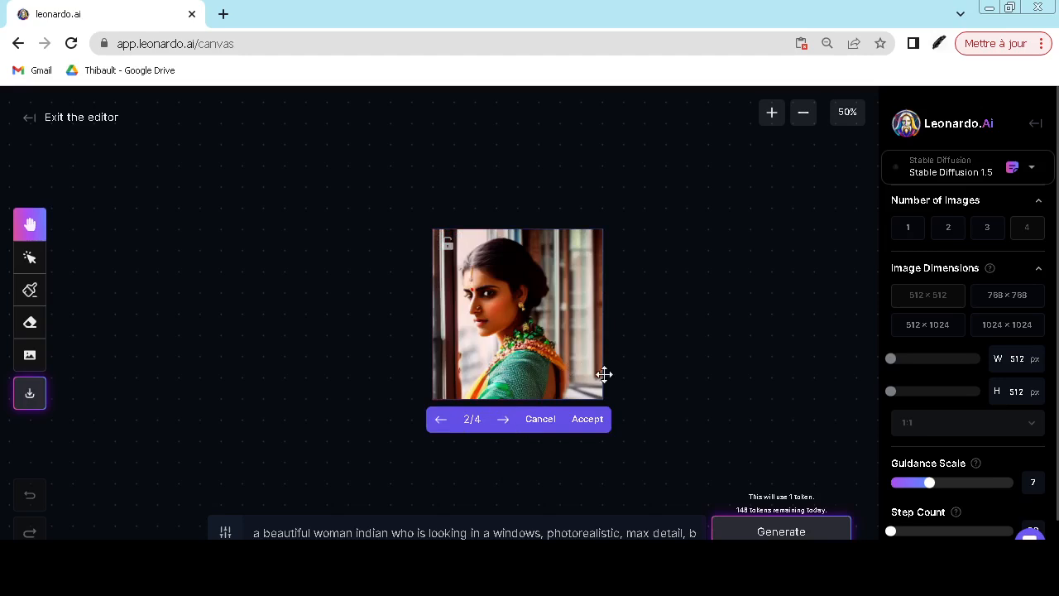
left_click(592, 422)
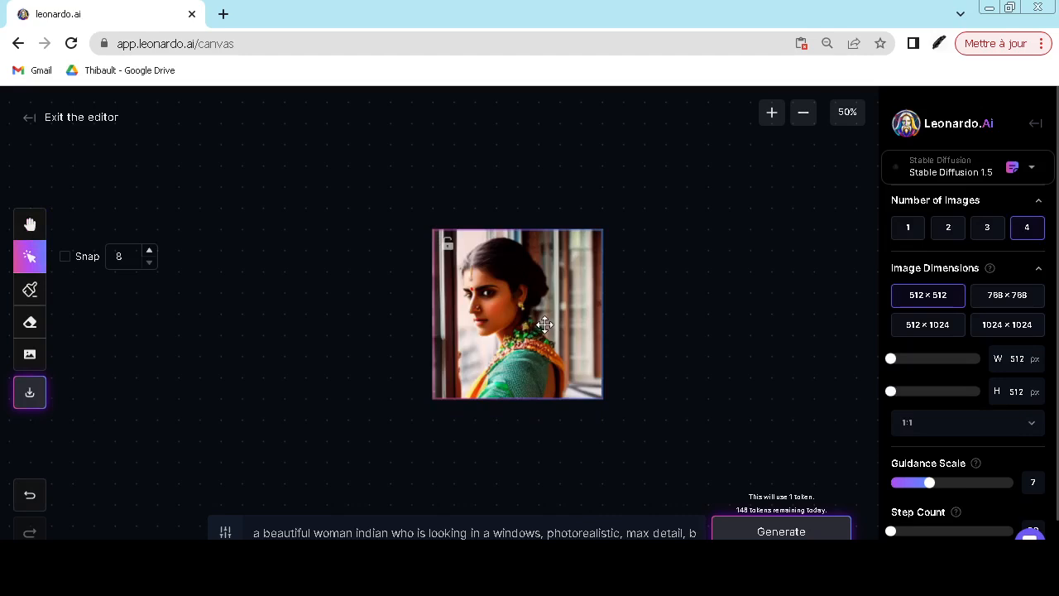
Place the generation frame slightly overlapping the accepted image's left edge and change the prompt's subject to "a beautiful russian woman"
left_click_drag(568, 335, 406, 334)
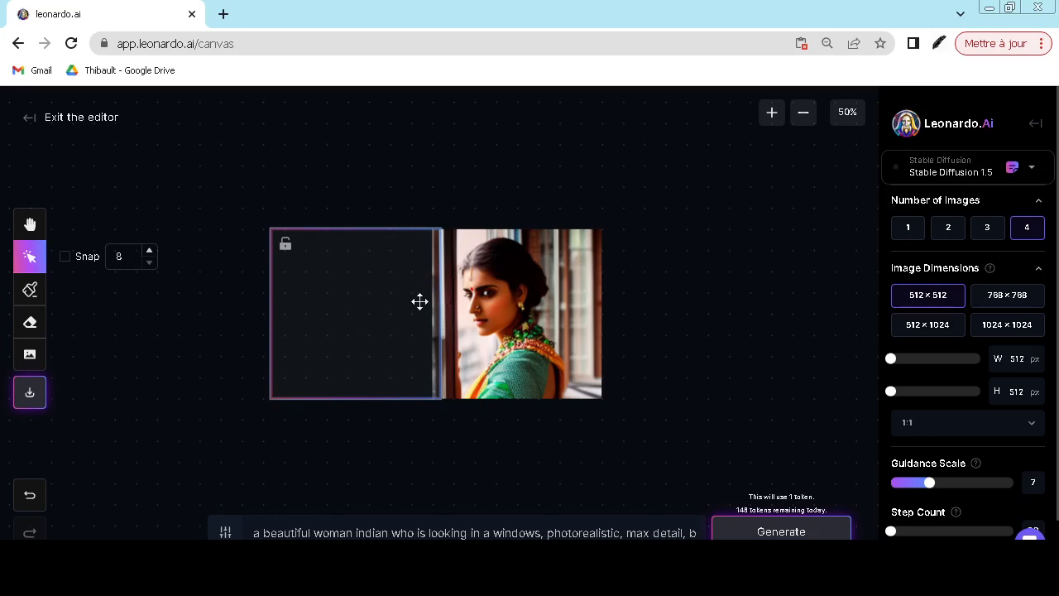
left_click(545, 532)
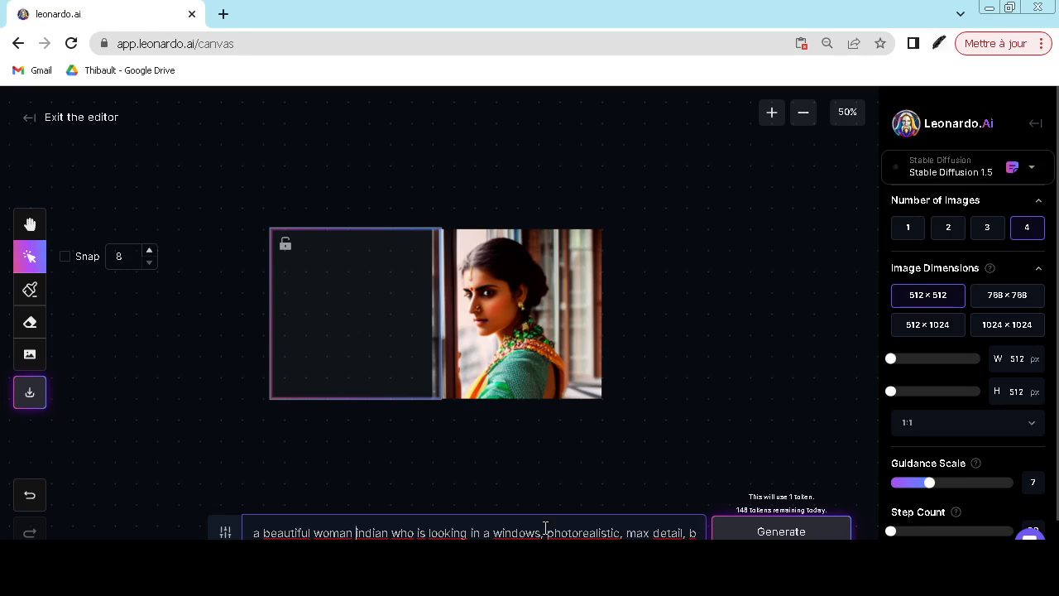
type("russian")
key("ctrl+Right")
key("ctrl+shift+Right")
key("BackSpace")
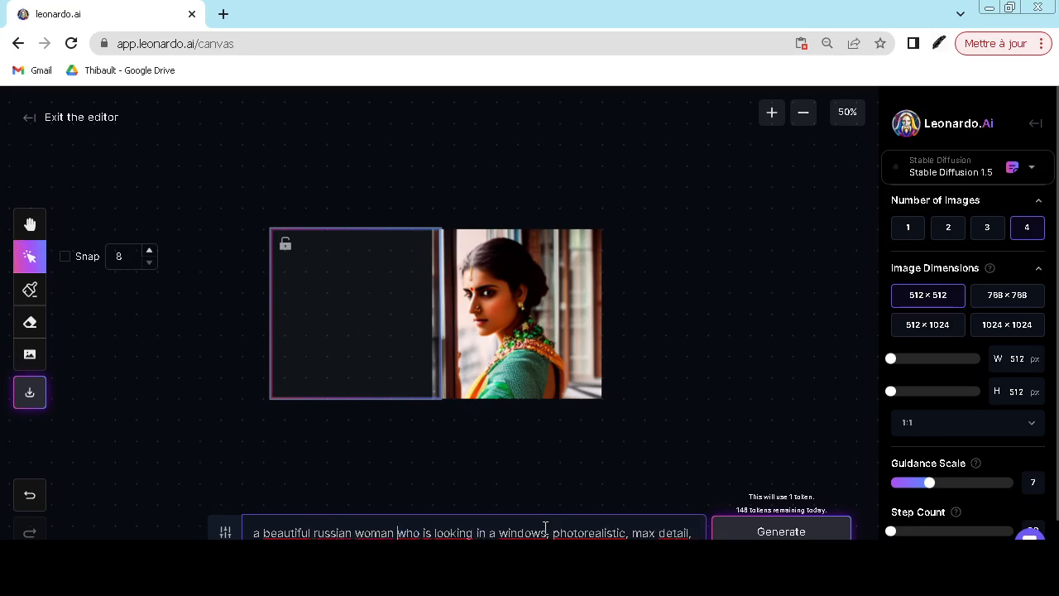
key("End")
key("Home")
Generate four Russian woman variants in the frame beside the woman in green, go through them and discard the batch
left_click(790, 530)
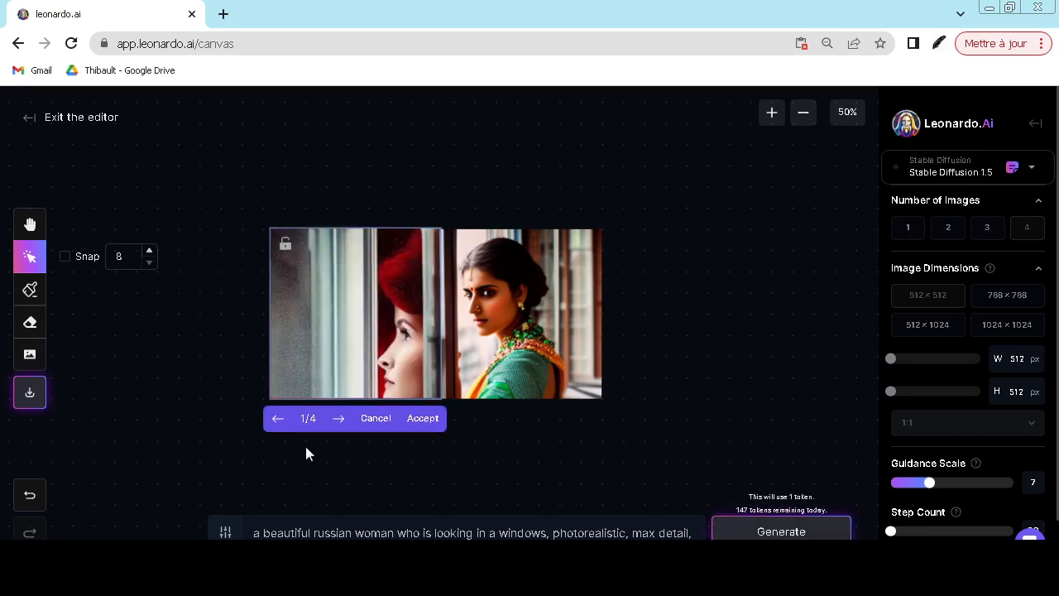
left_click(338, 419)
left_click(340, 420)
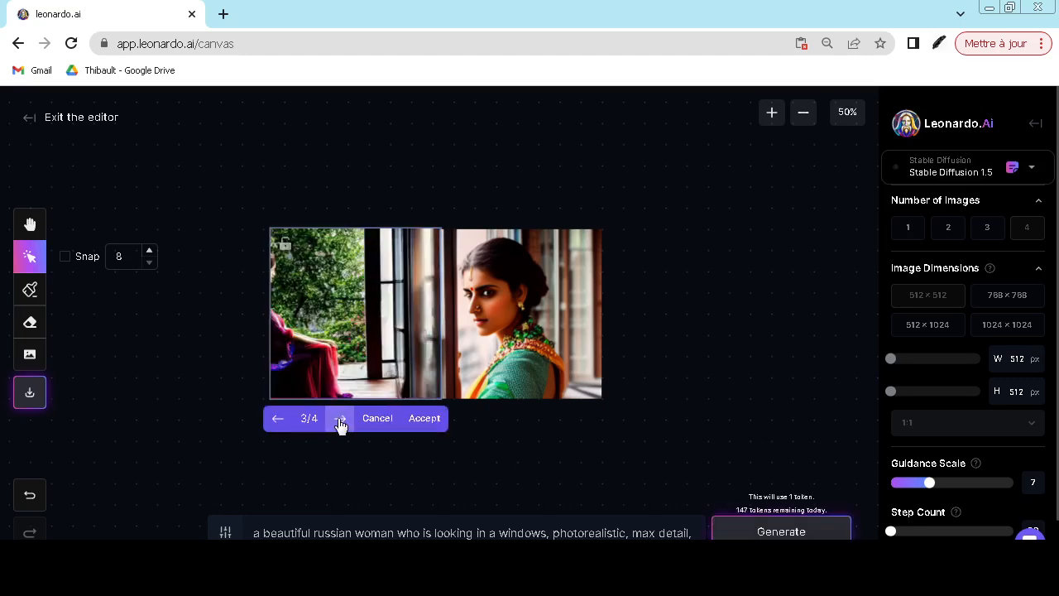
left_click(340, 420)
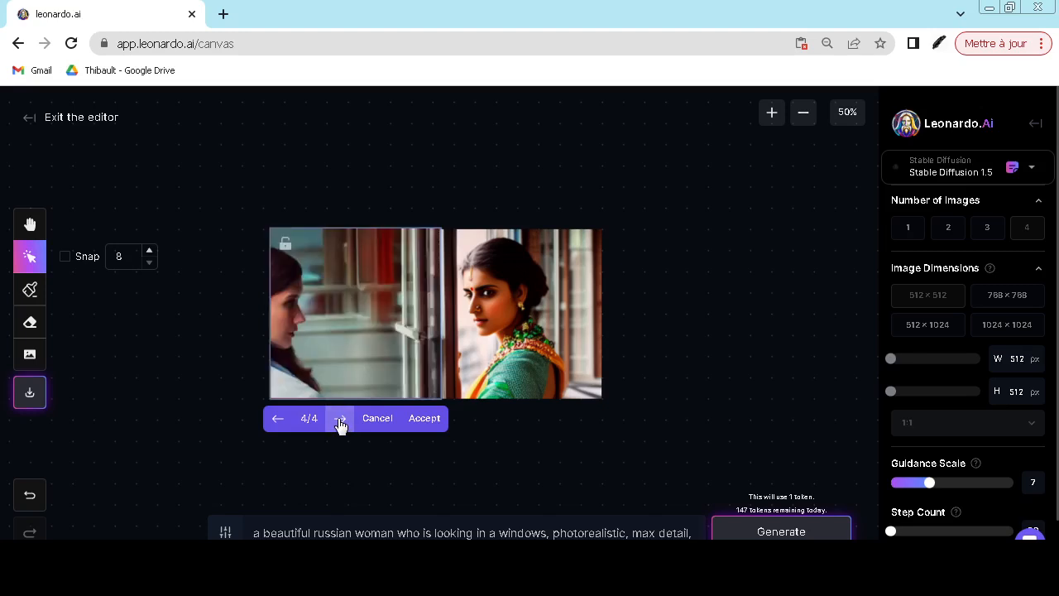
left_click(396, 425)
Generate a new batch of the Russian woman, compare the variants and accept the fourth one, with the blue fur-collared coat
left_click(779, 533)
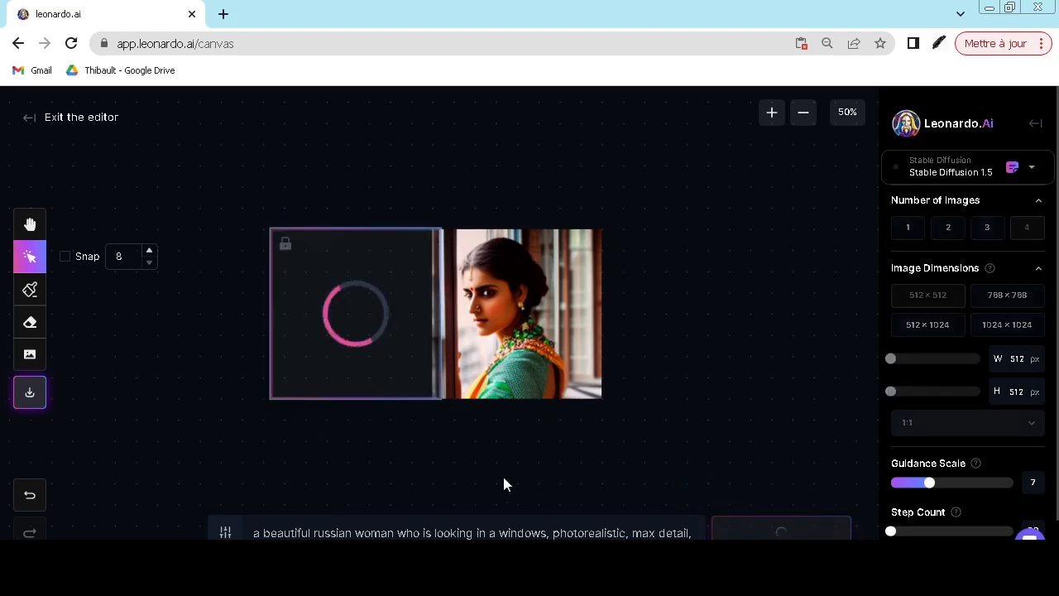
left_click(231, 532)
left_click(230, 532)
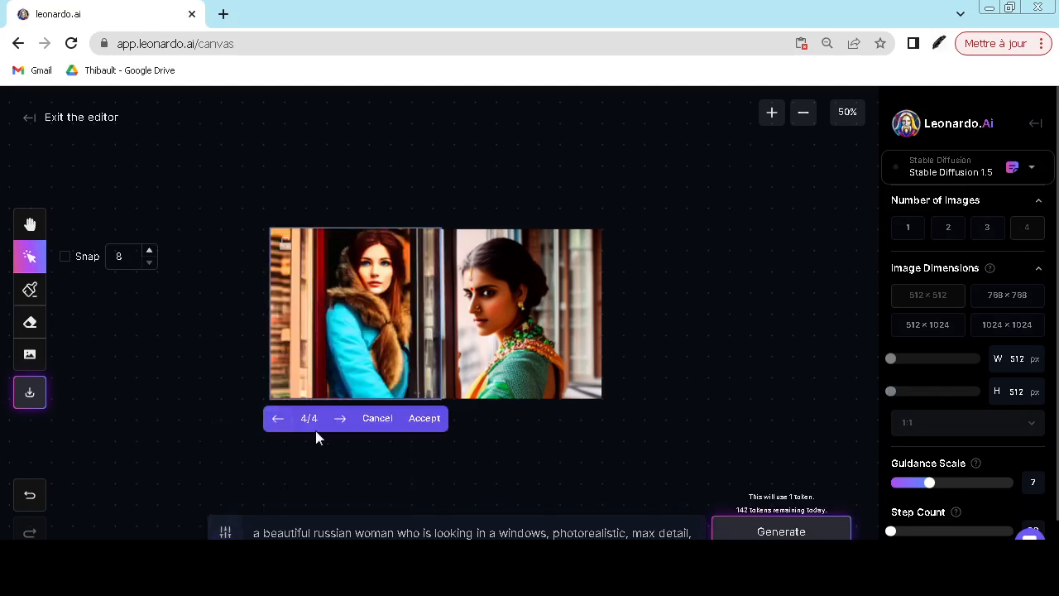
left_click(278, 422)
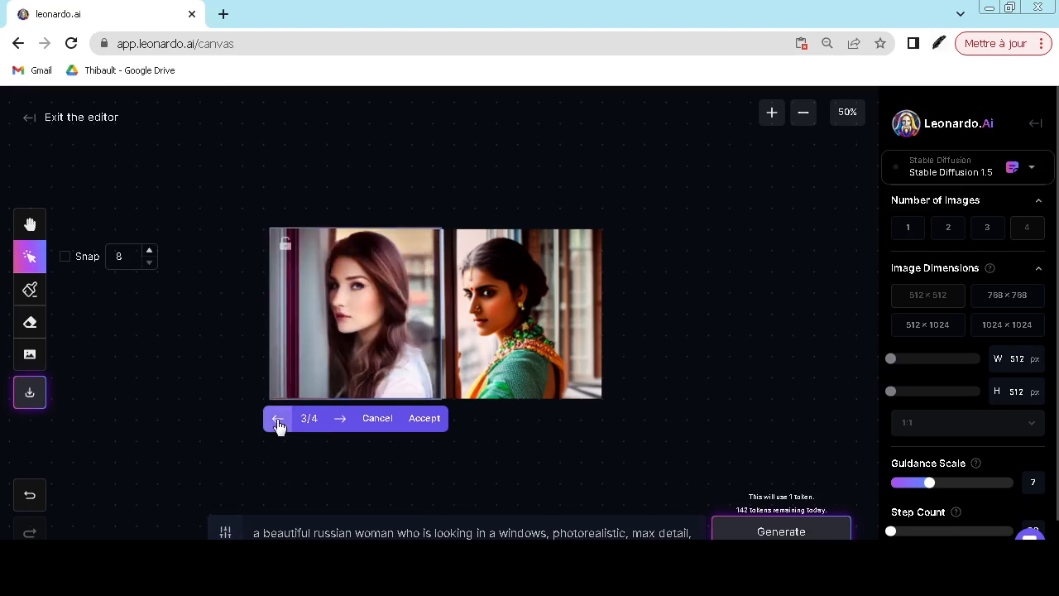
left_click(278, 422)
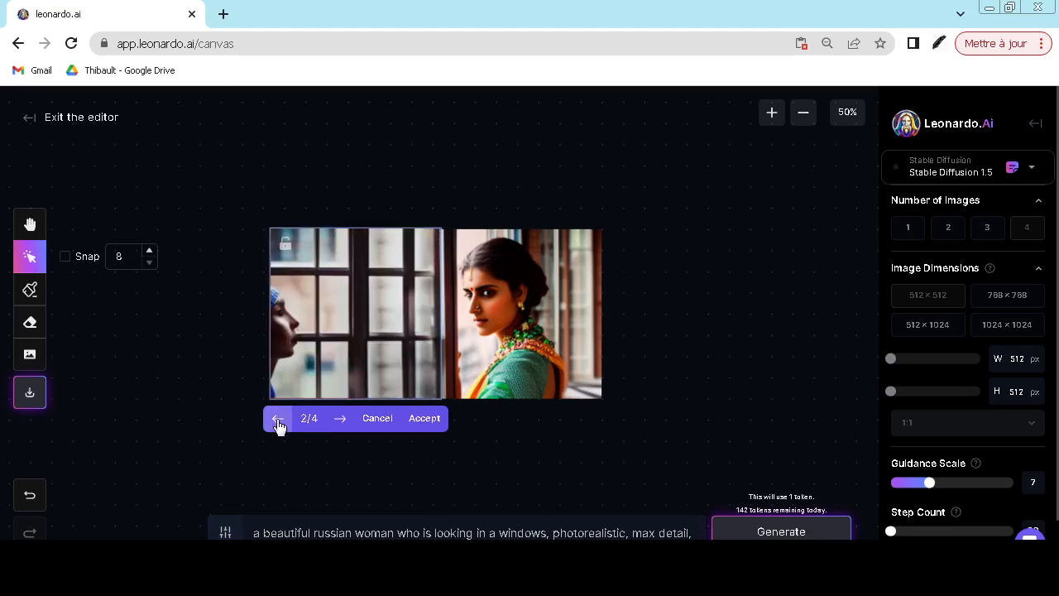
left_click(342, 434)
left_click(340, 420)
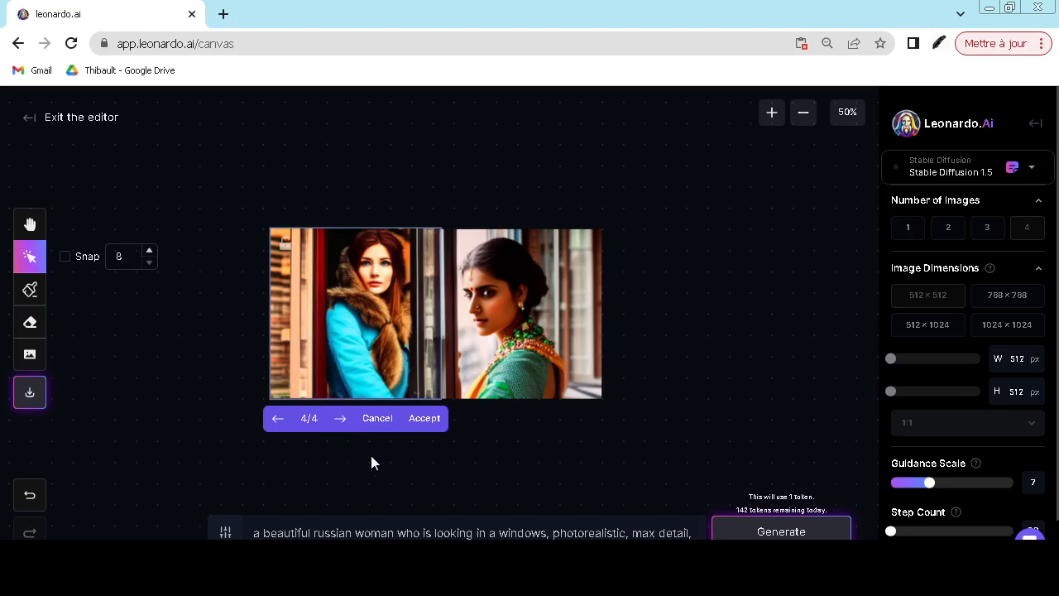
left_click(425, 418)
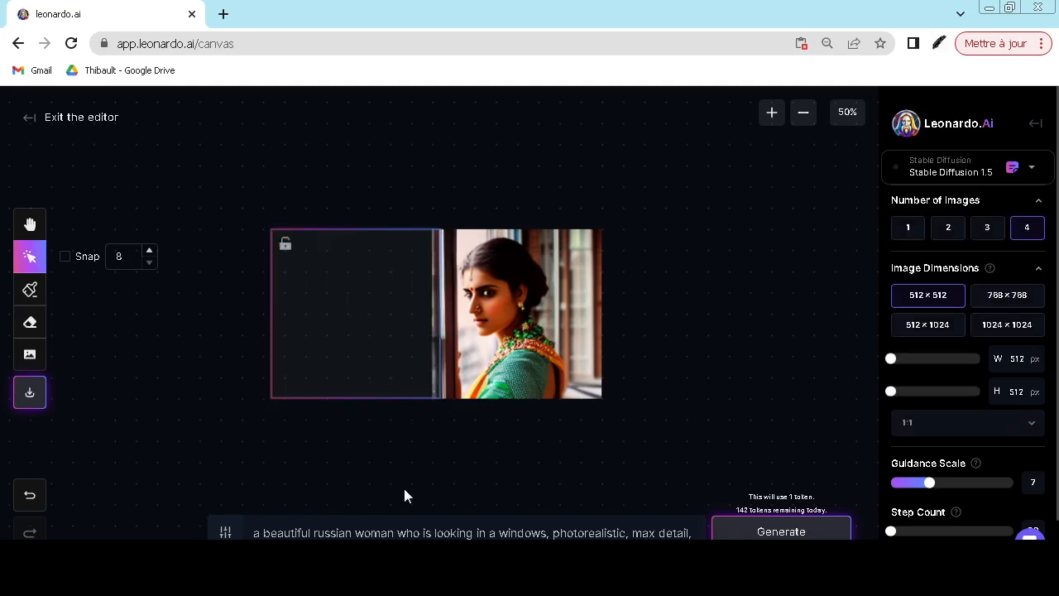
Place the generation frame slightly overlapping the right edge of the woman in green's image and change "russian" to "chinese" in the prompt
scroll(373, 330, "up", 3)
scroll(374, 330, "up", 2)
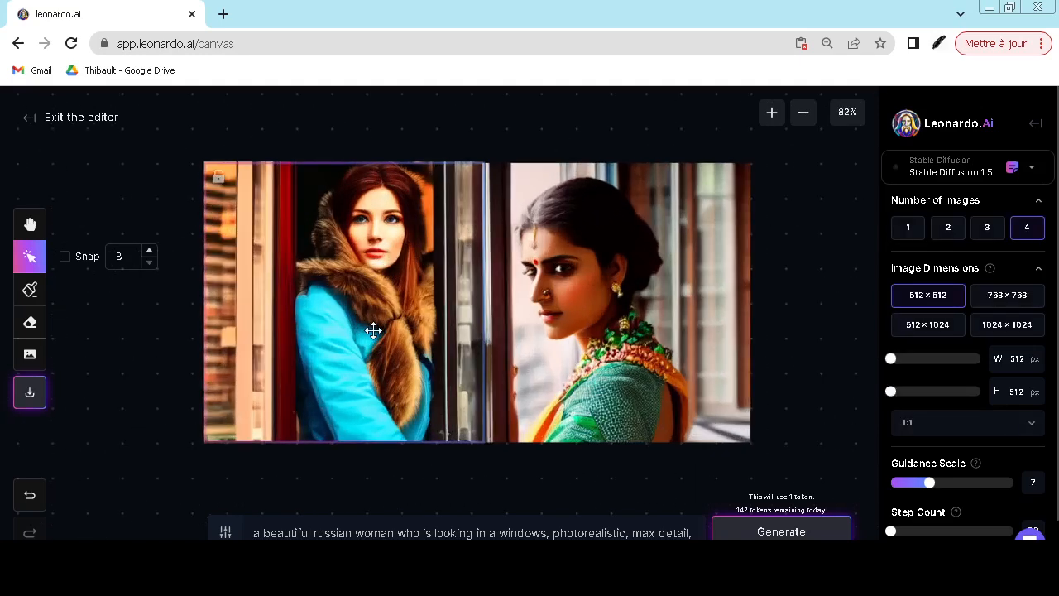
scroll(373, 330, "down", 3)
scroll(373, 330, "up", 5)
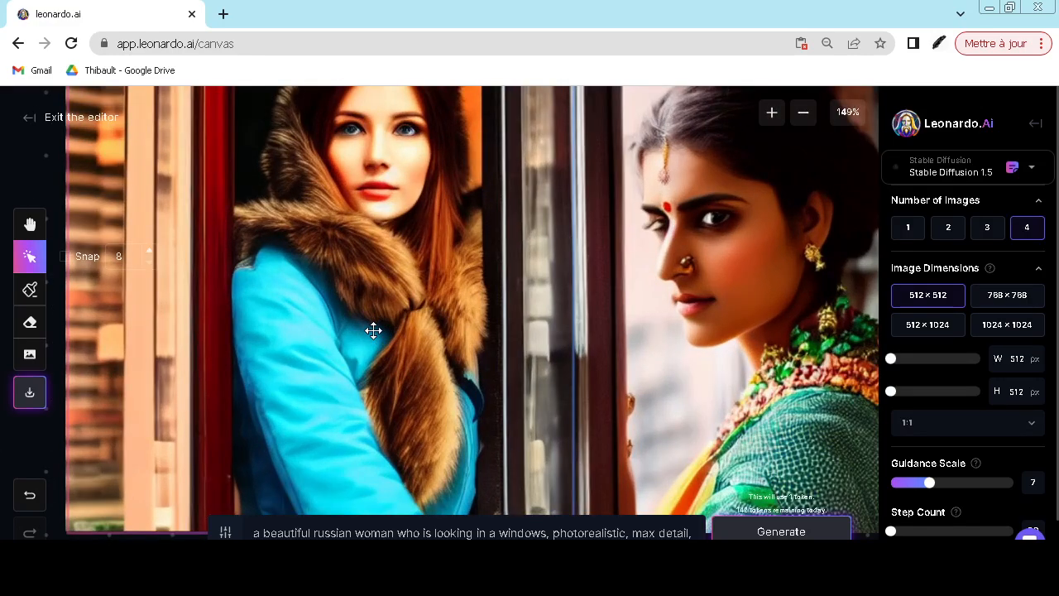
scroll(373, 331, "down", 6)
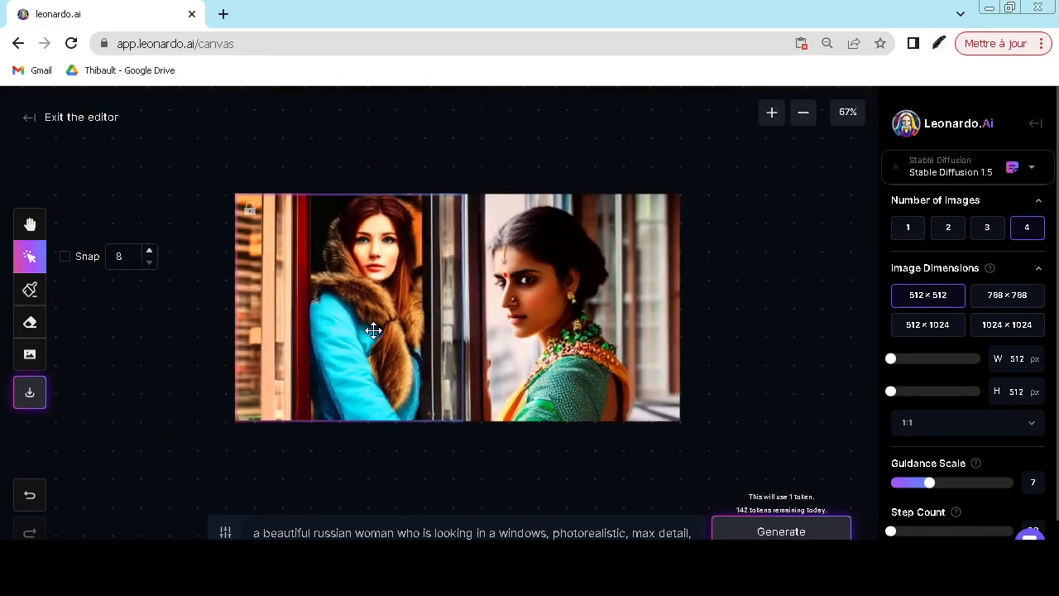
scroll(373, 330, "down", 1)
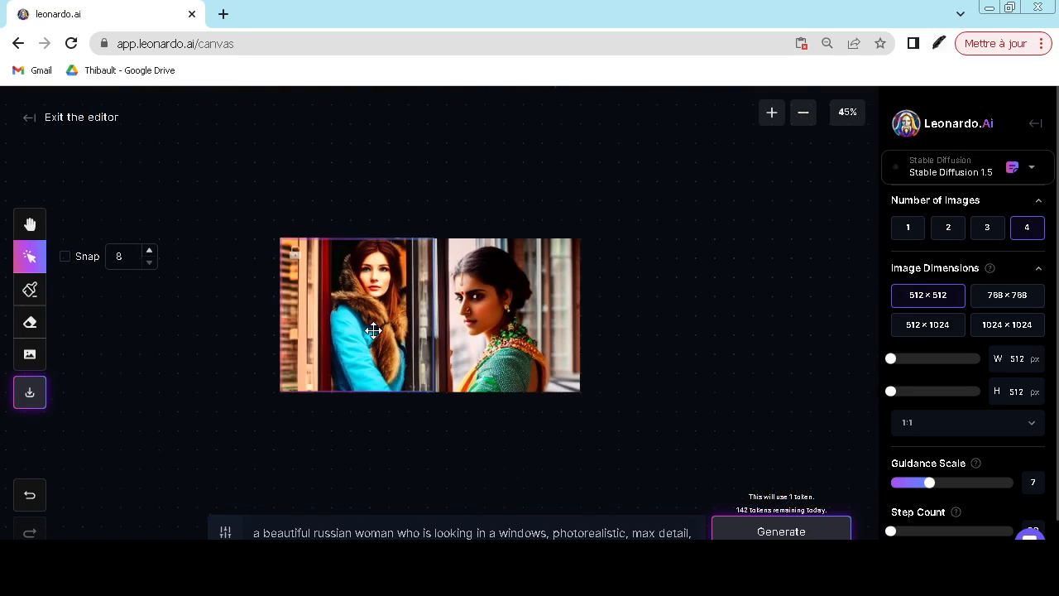
left_click_drag(373, 330, 654, 329)
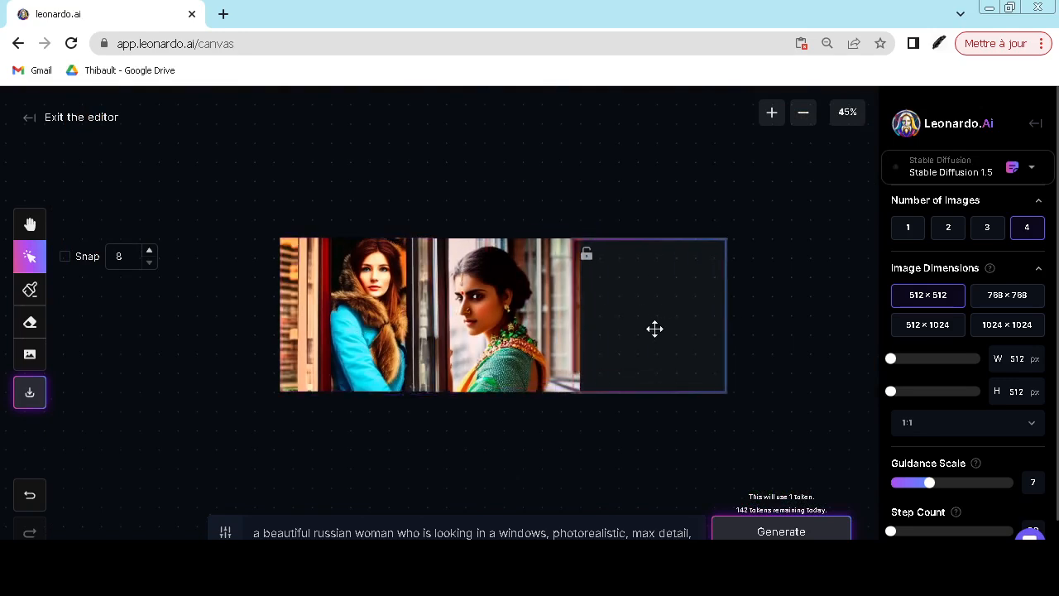
left_click(463, 533)
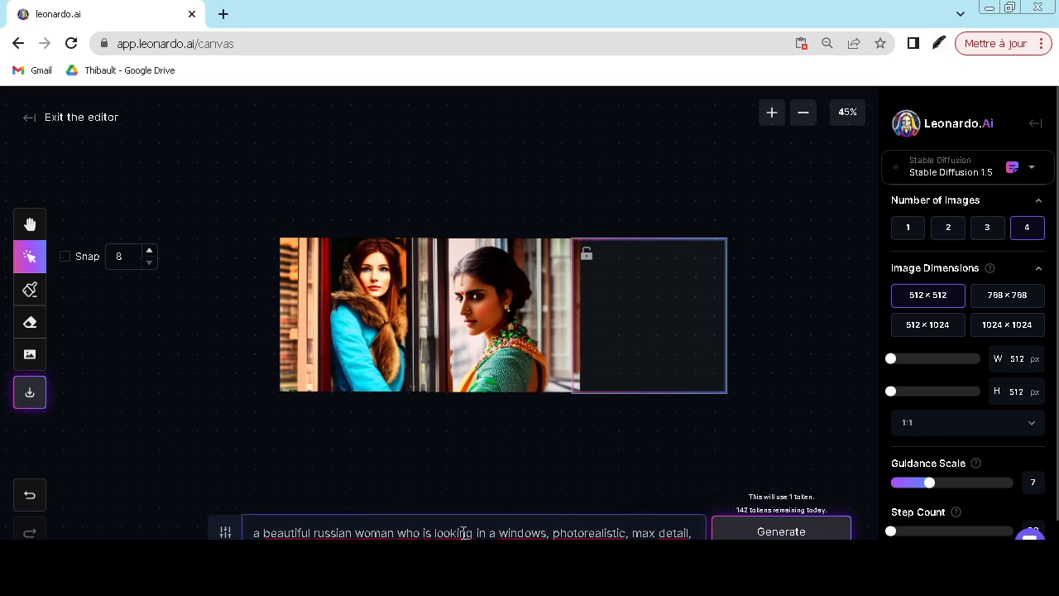
key("ctrl+shift+Right")
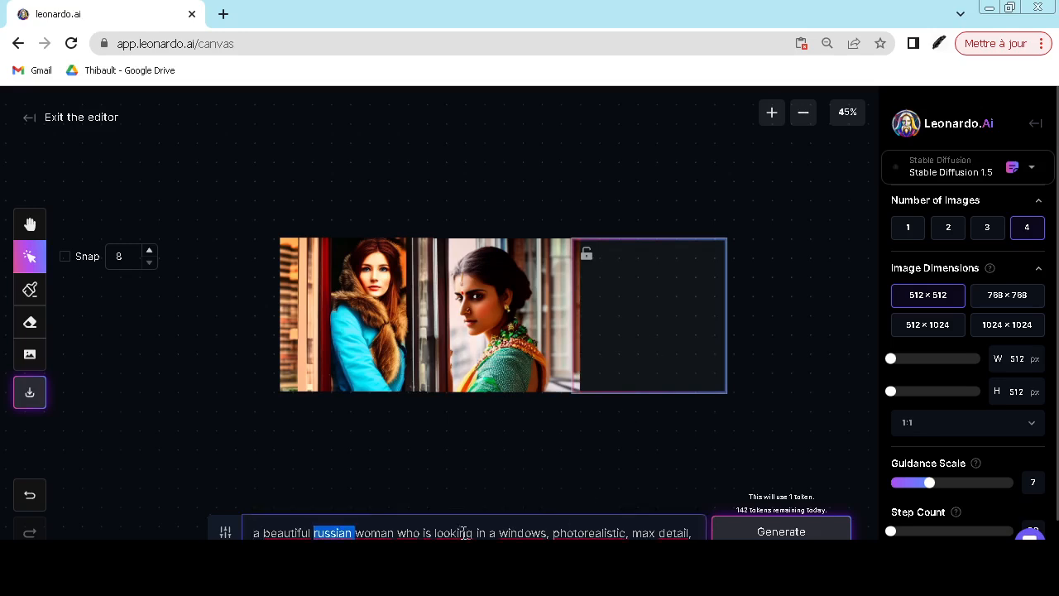
type("chinese")
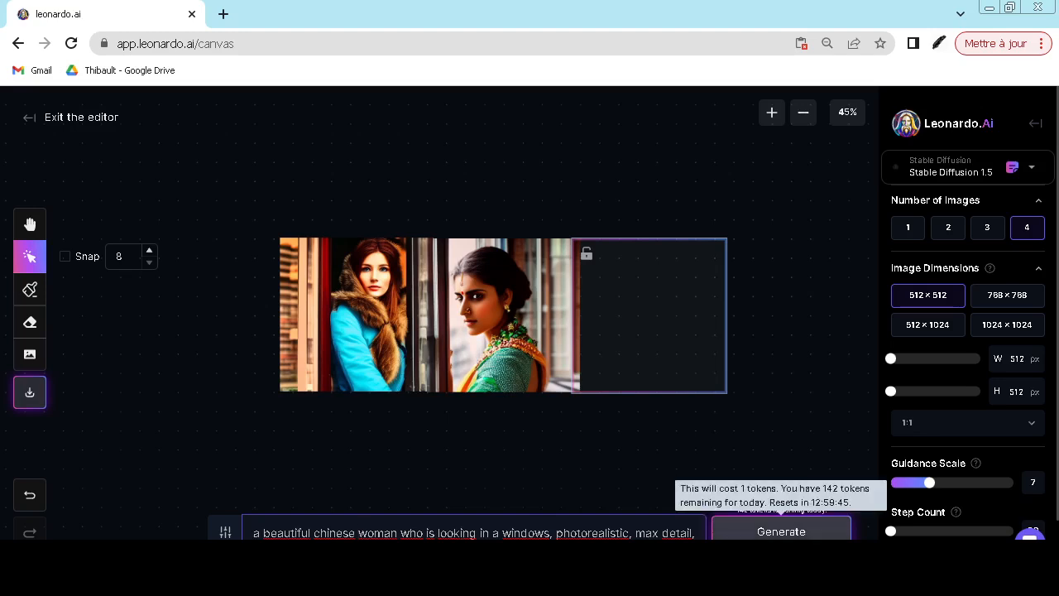
Generate four Chinese woman variants in the frame, go through them and discard the batch
left_click(781, 531)
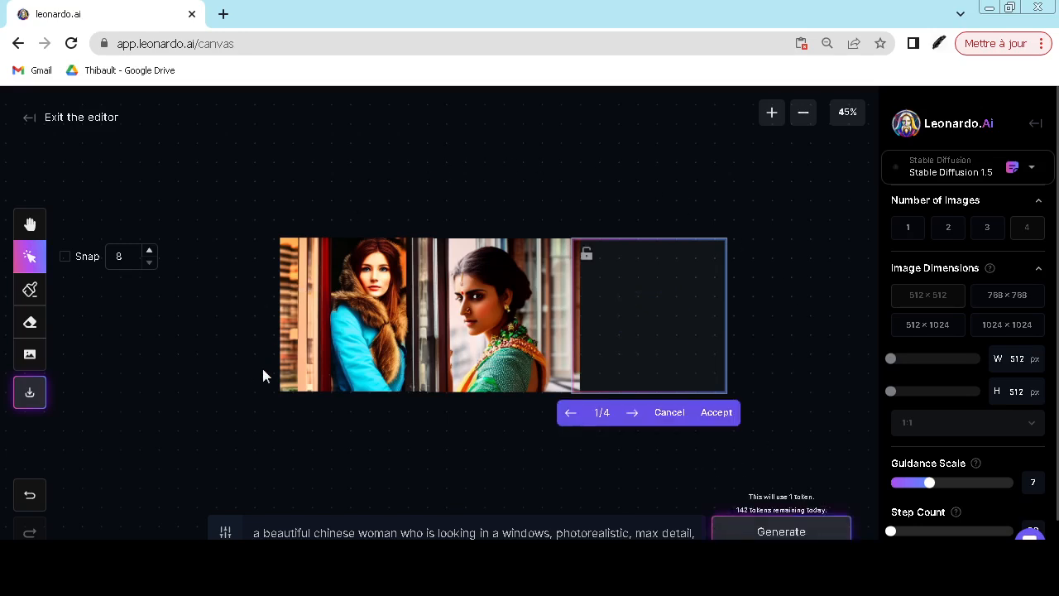
left_click(634, 418)
left_click(635, 414)
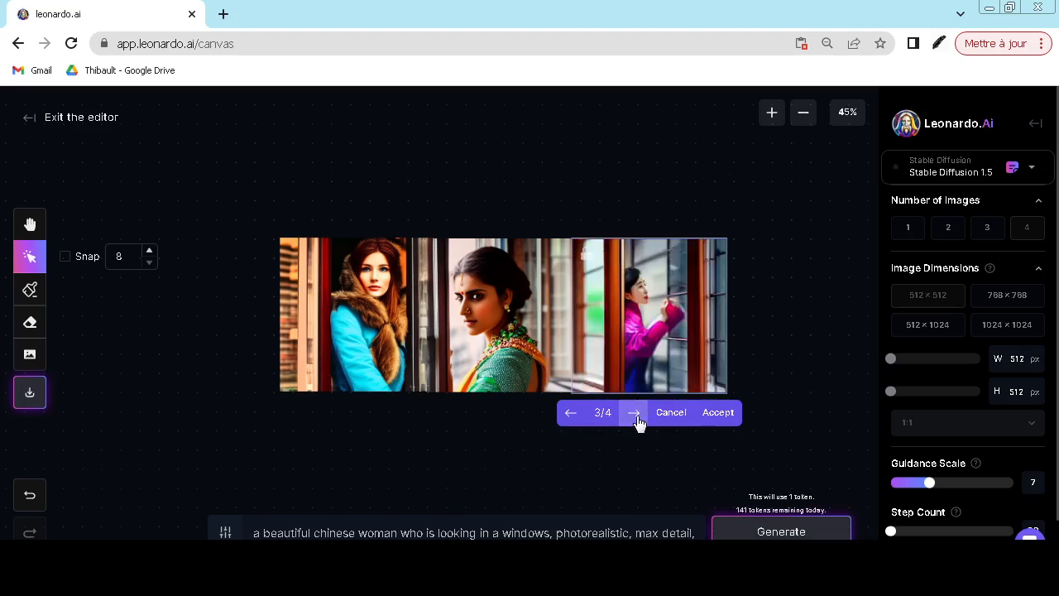
left_click(635, 414)
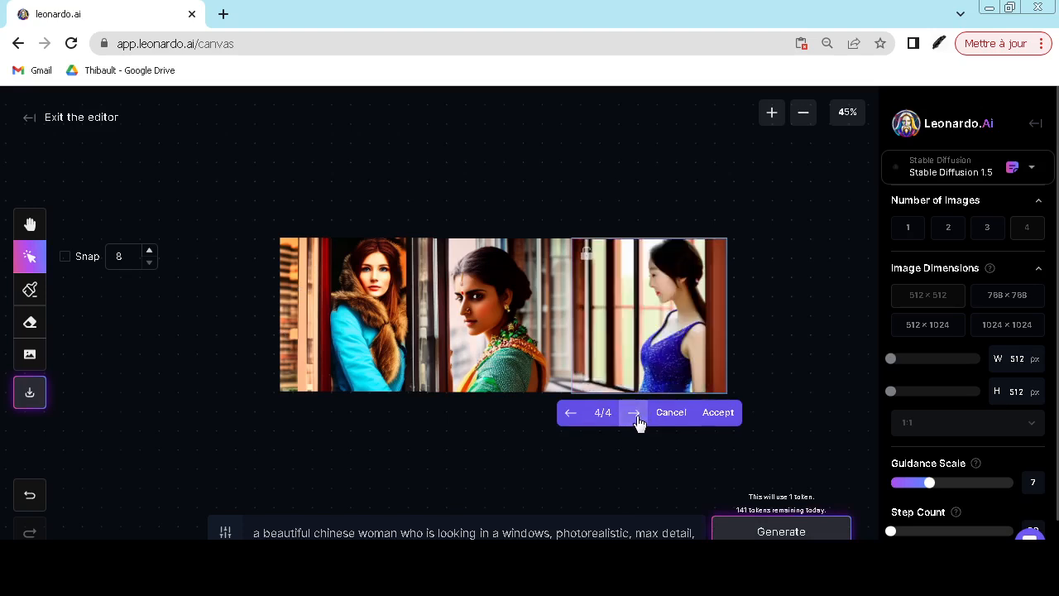
left_click(672, 413)
Generate another batch of the Chinese woman, compare the variants and accept the first one, the close-up in red
left_click(778, 530)
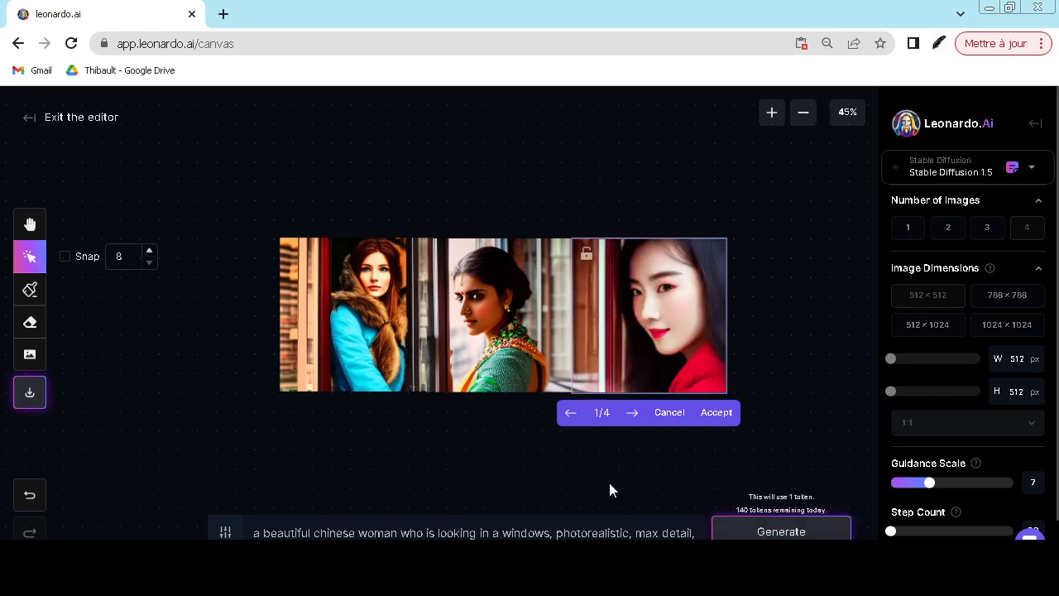
left_click(632, 413)
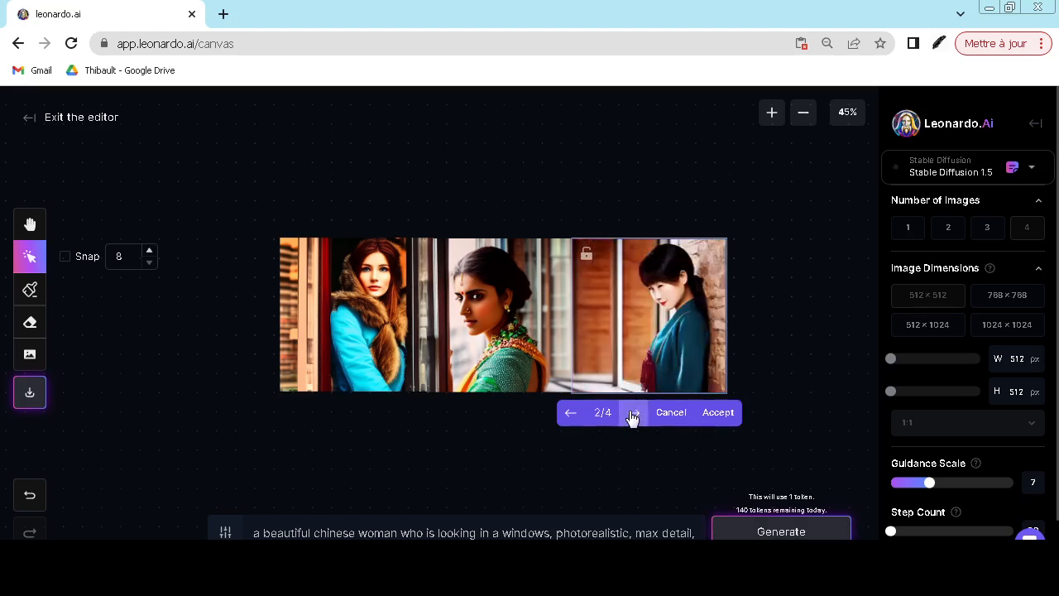
left_click(575, 416)
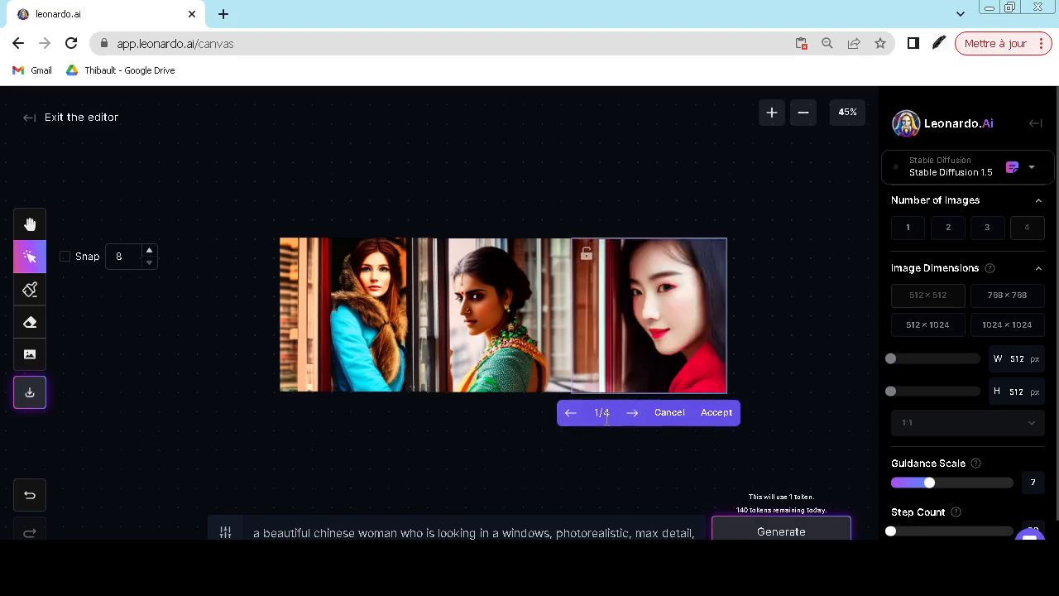
left_click(630, 419)
left_click(629, 419)
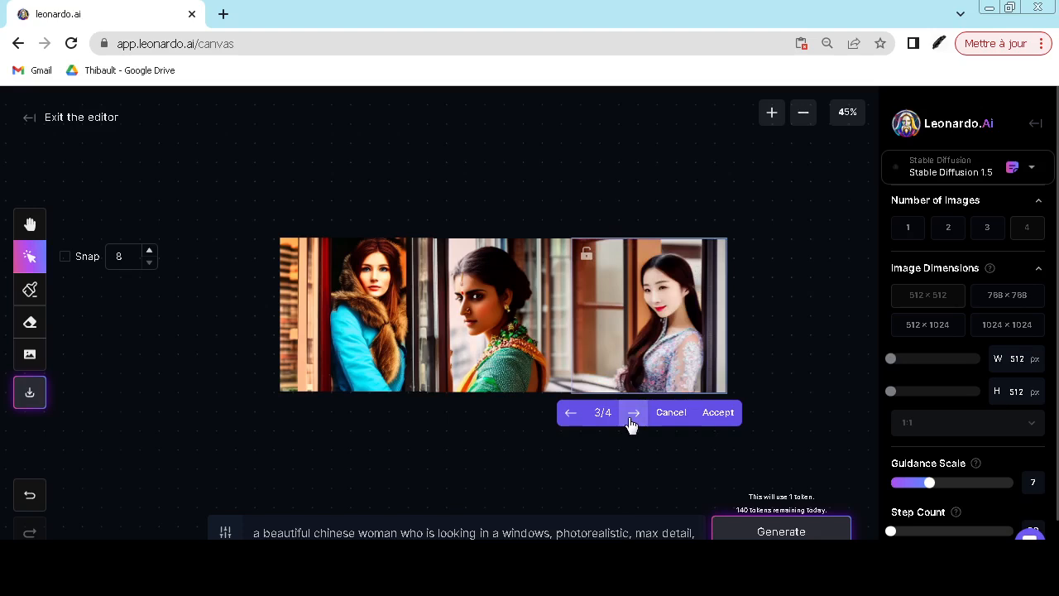
left_click(632, 421)
left_click(572, 416)
left_click(574, 416)
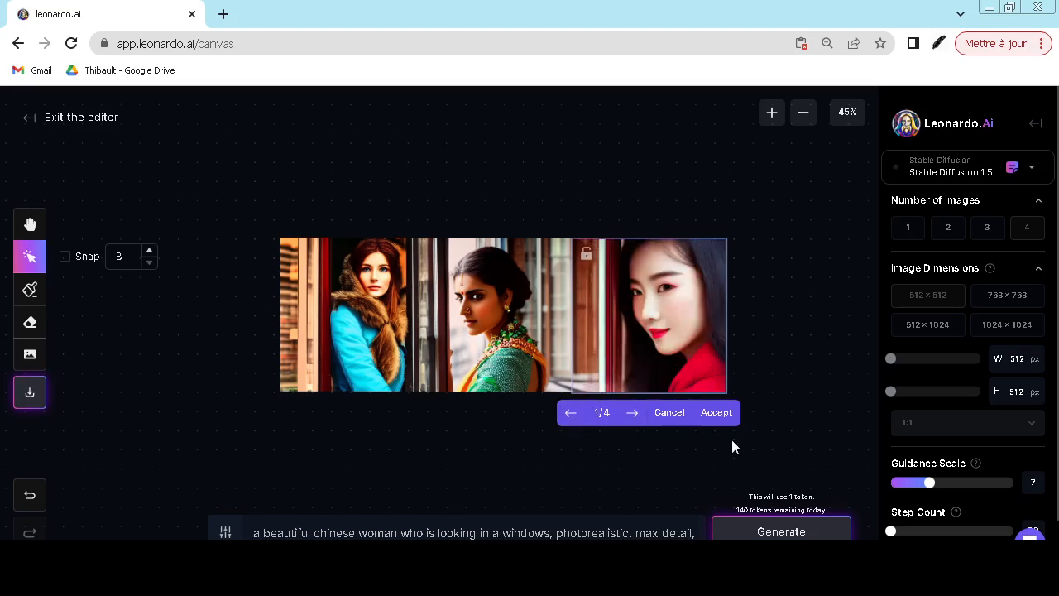
left_click(718, 415)
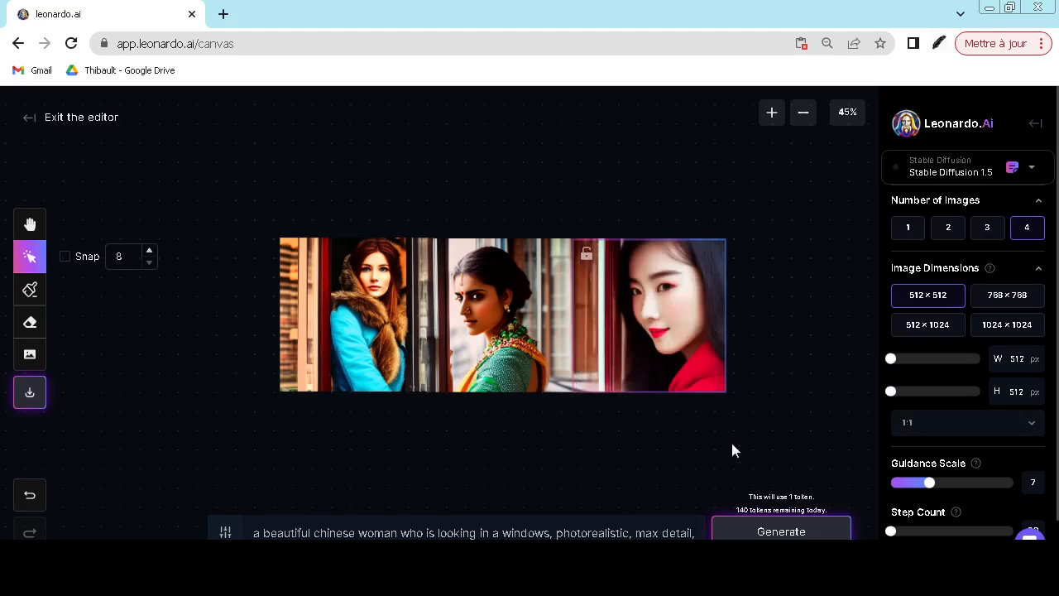
Try the generation frame over the right image, across the composite's lower edge and above the left image
left_click_drag(660, 324, 686, 321)
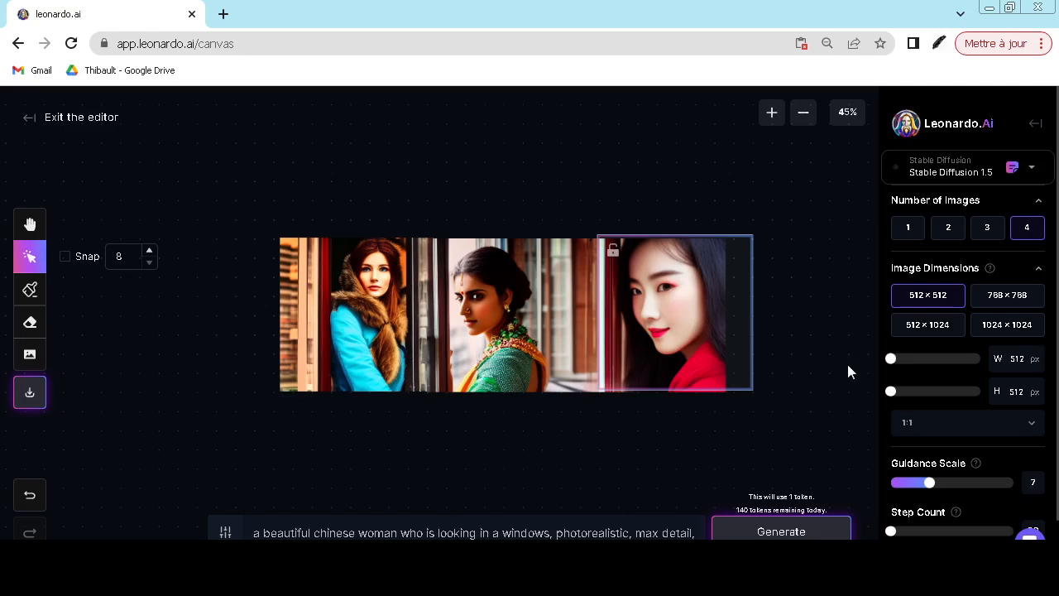
left_click_drag(667, 347, 557, 496)
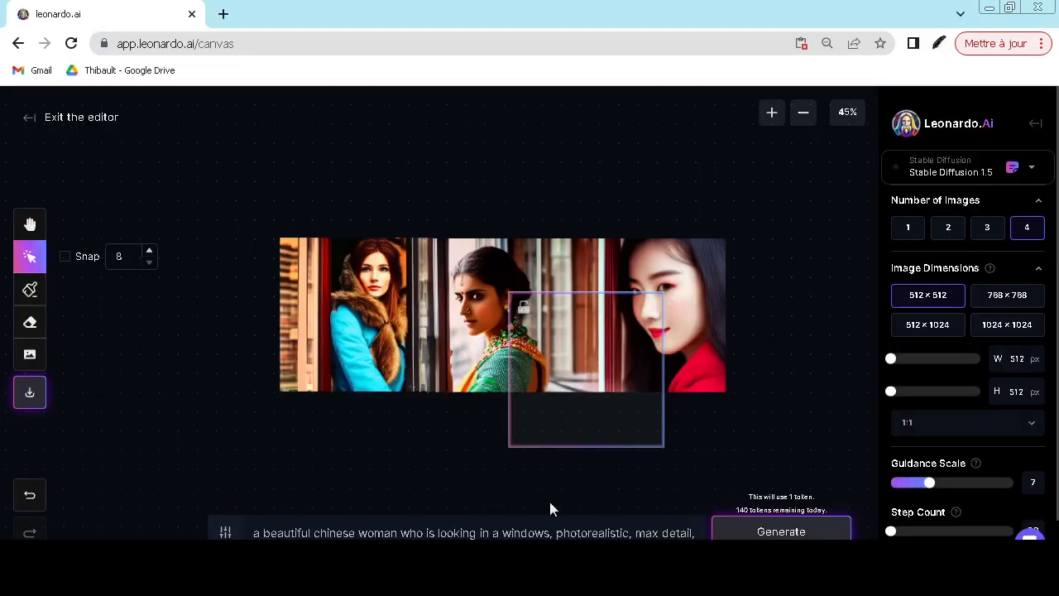
left_click_drag(567, 359, 343, 204)
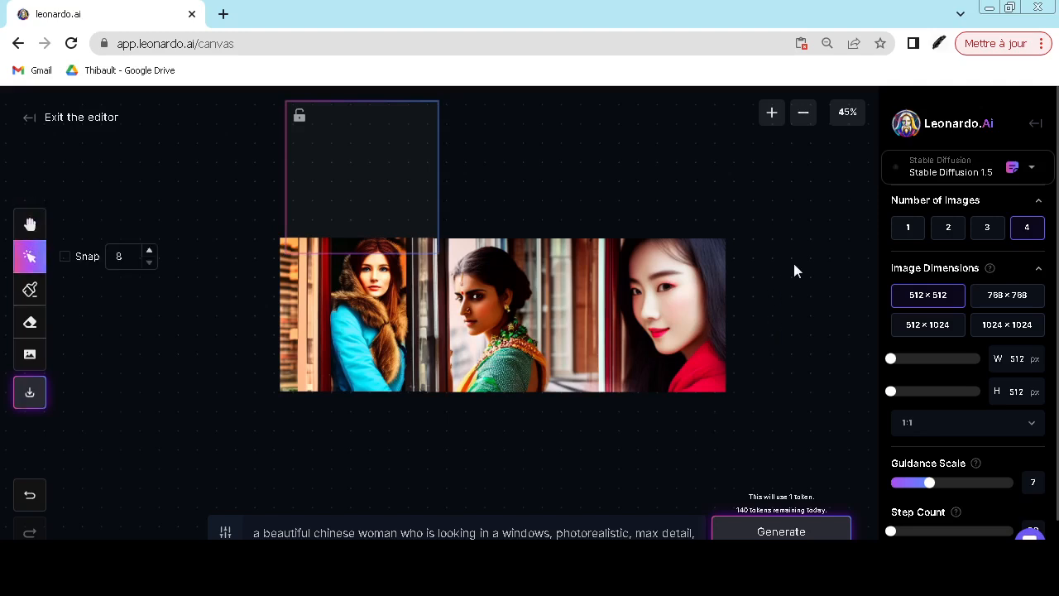
Place the generation frame above the middle image, slightly overlapping its top edge
key("space")
left_click_drag(794, 265, 801, 319)
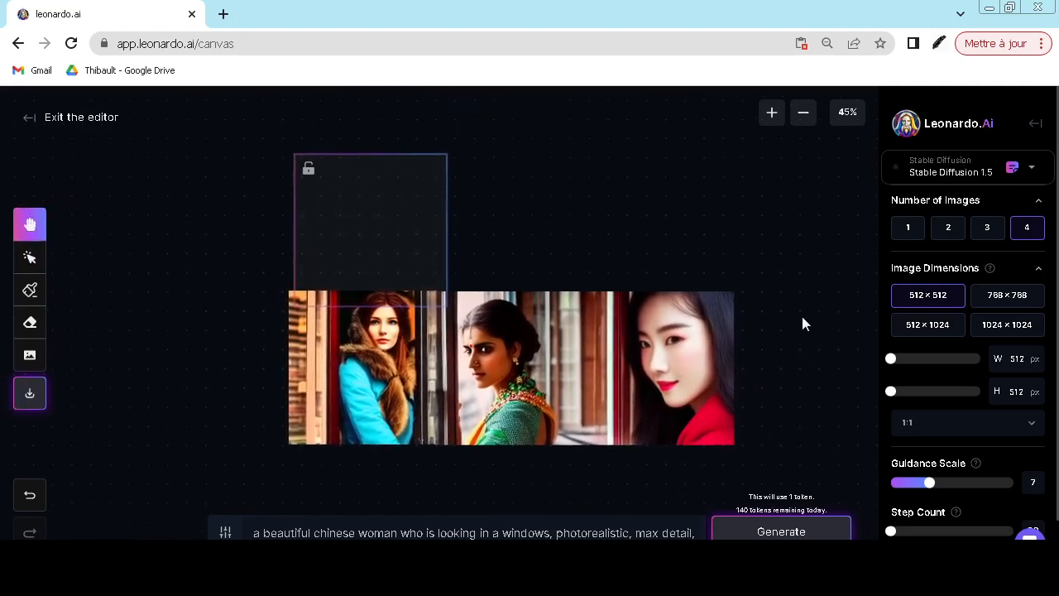
left_click(30, 257)
left_click_drag(363, 242, 522, 230)
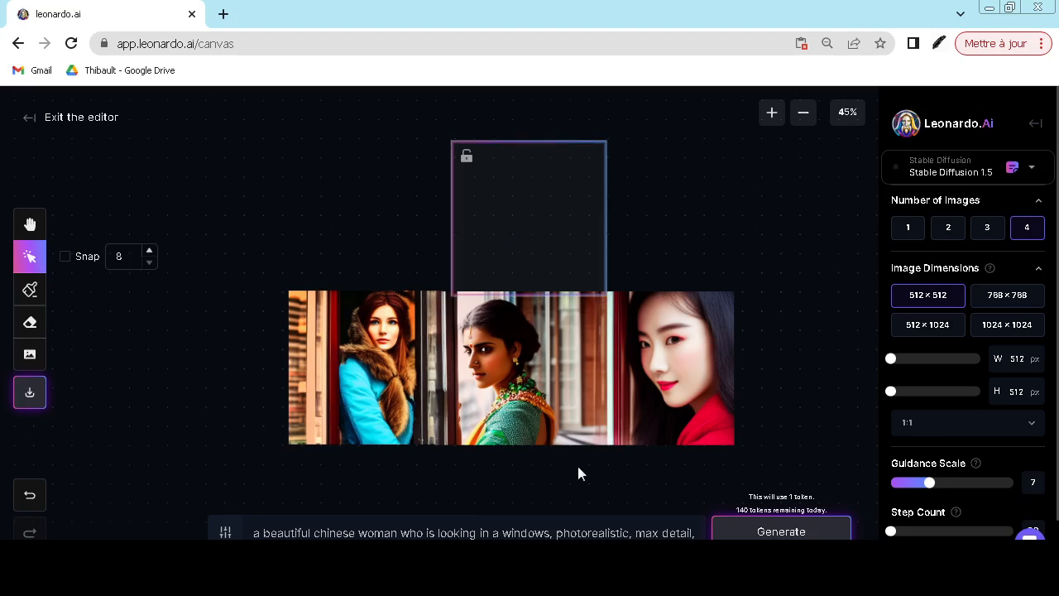
Replace the prompt's opening "a beautiful chinese woman who is looking in a windows" with "india map"
left_click(522, 532)
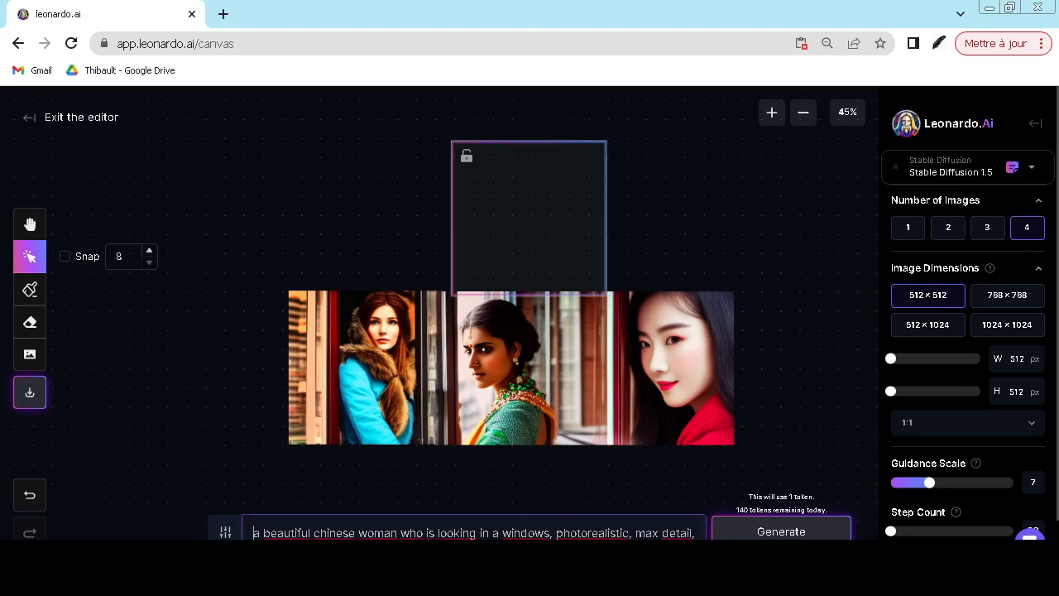
left_click_drag(252, 533, 549, 533)
type("india ma")
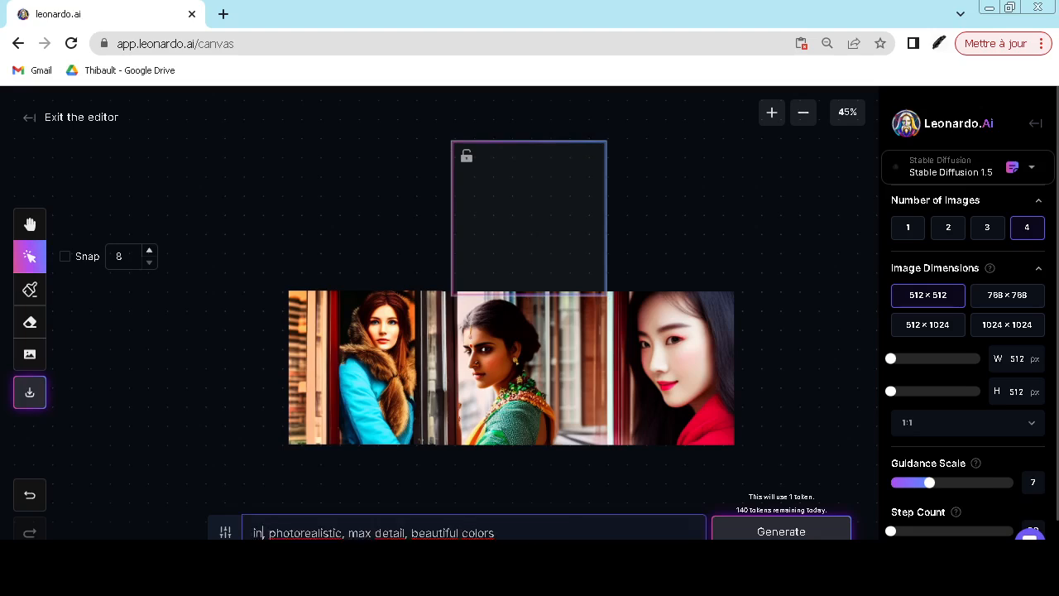
type("p")
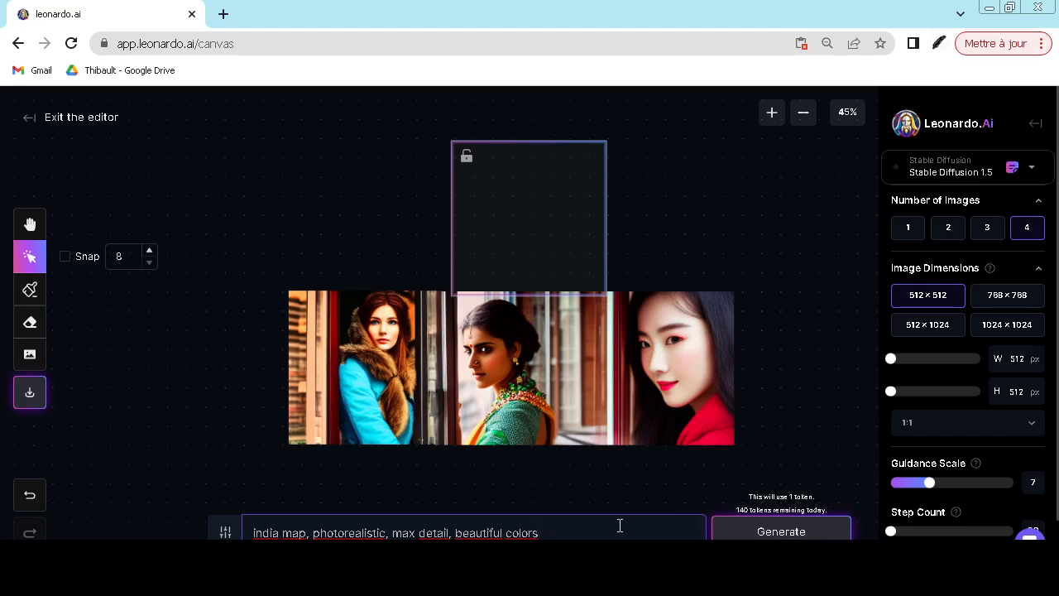
Replace "photorealistic" in the prompt with "digital painting"
key("ctrl+Right")
key("ctrl+Right")
key("ctrl+shift+Right")
type("difita")
key("BackSpace")
key("BackSpace")
key("BackSpace")
key("BackSpace")
type("gial")
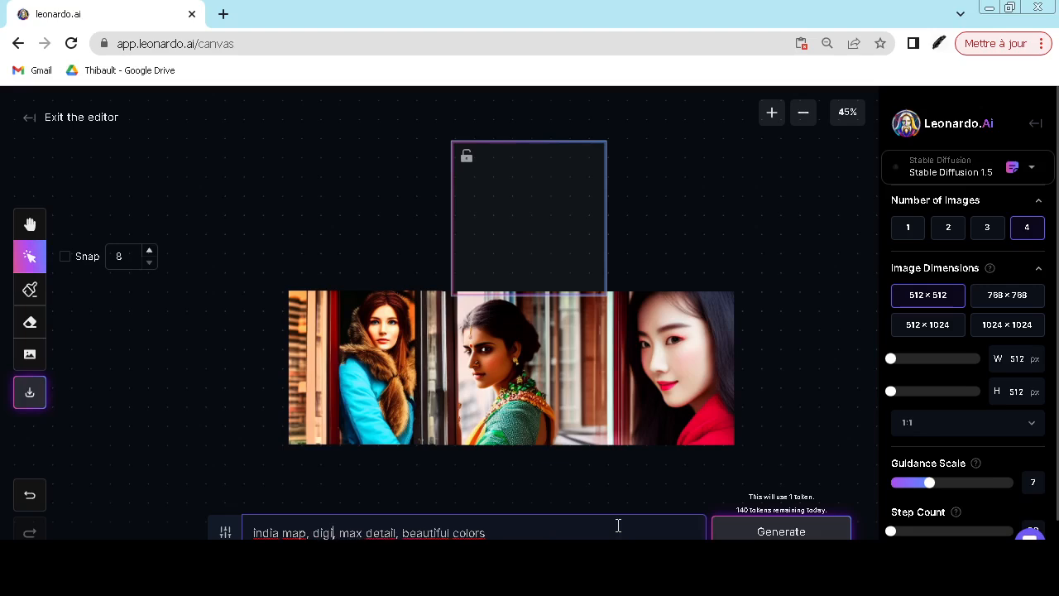
key("BackSpace")
key("BackSpace")
type("tal")
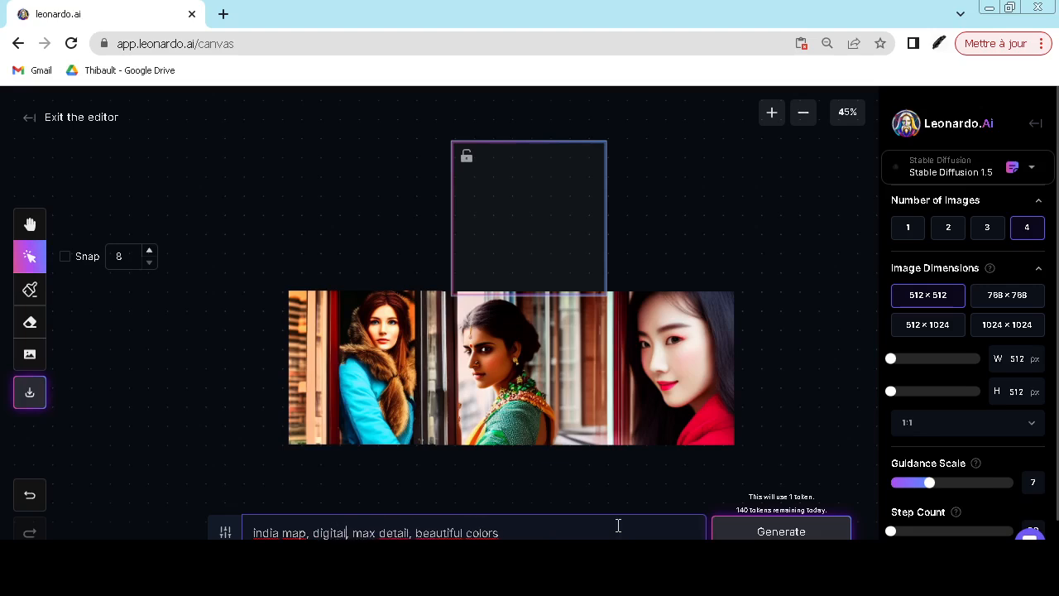
type(" painting")
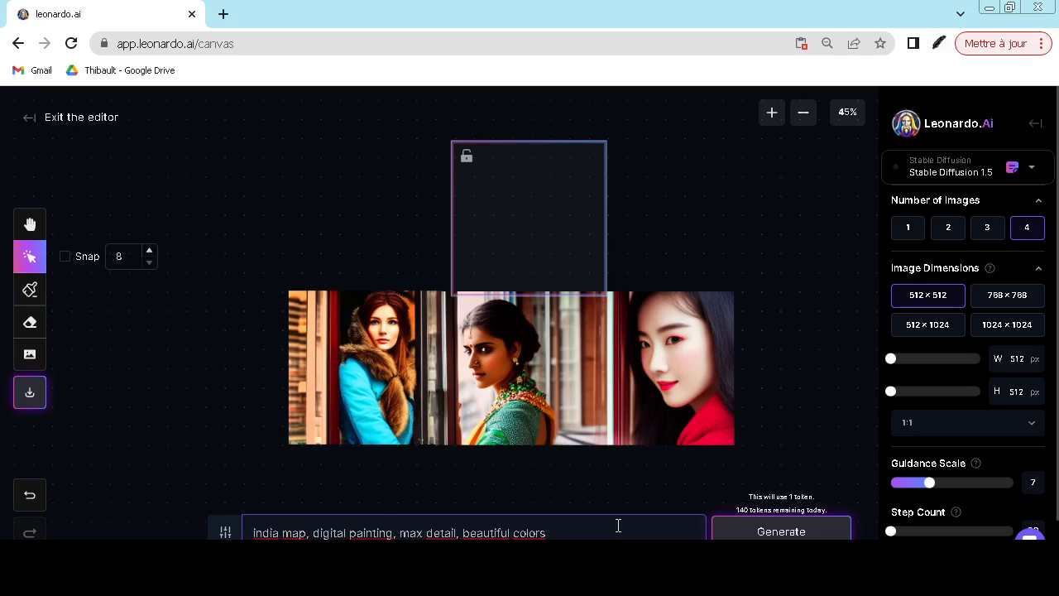
Generate a batch of India maps above the middle image, compare the four variants and discard them
left_click(781, 531)
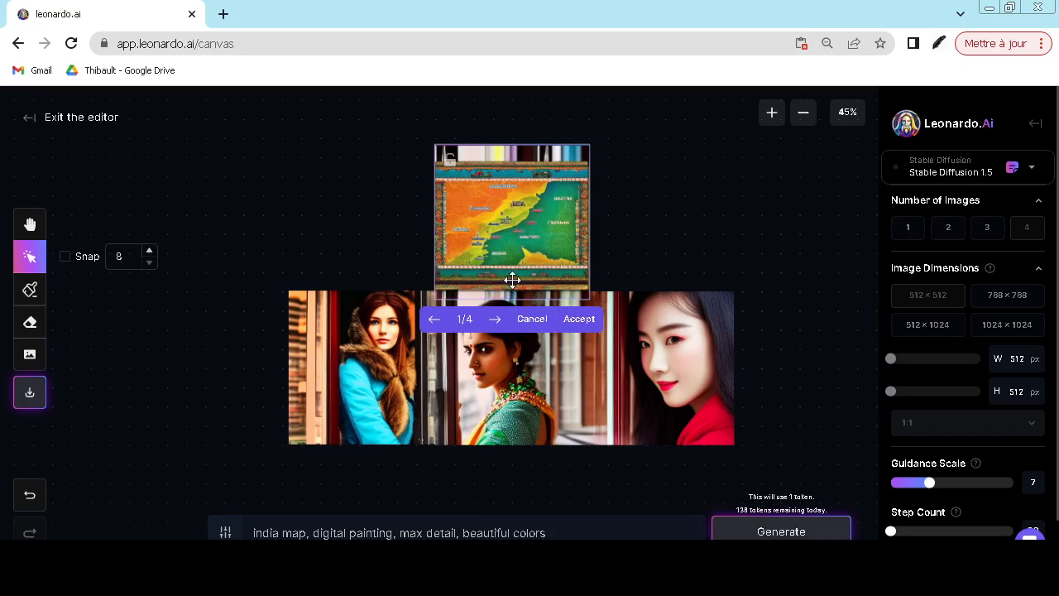
left_click(495, 321)
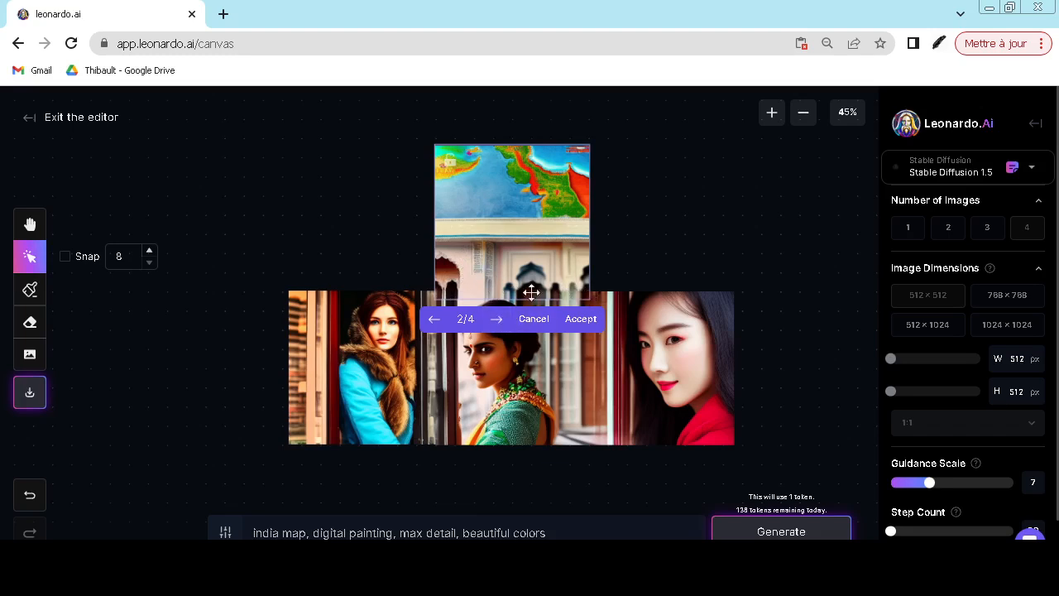
left_click(497, 321)
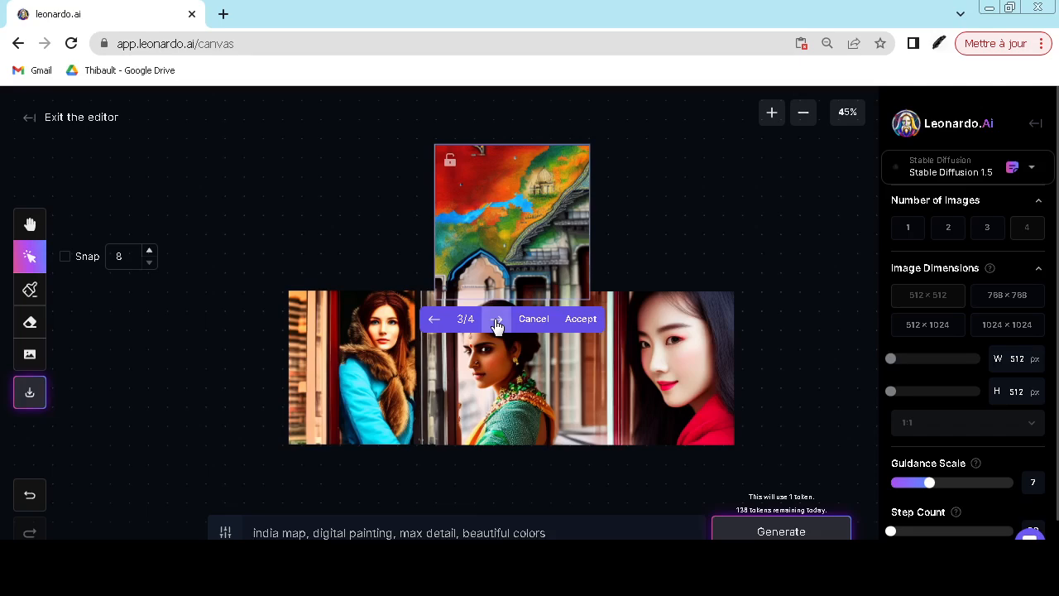
left_click(497, 321)
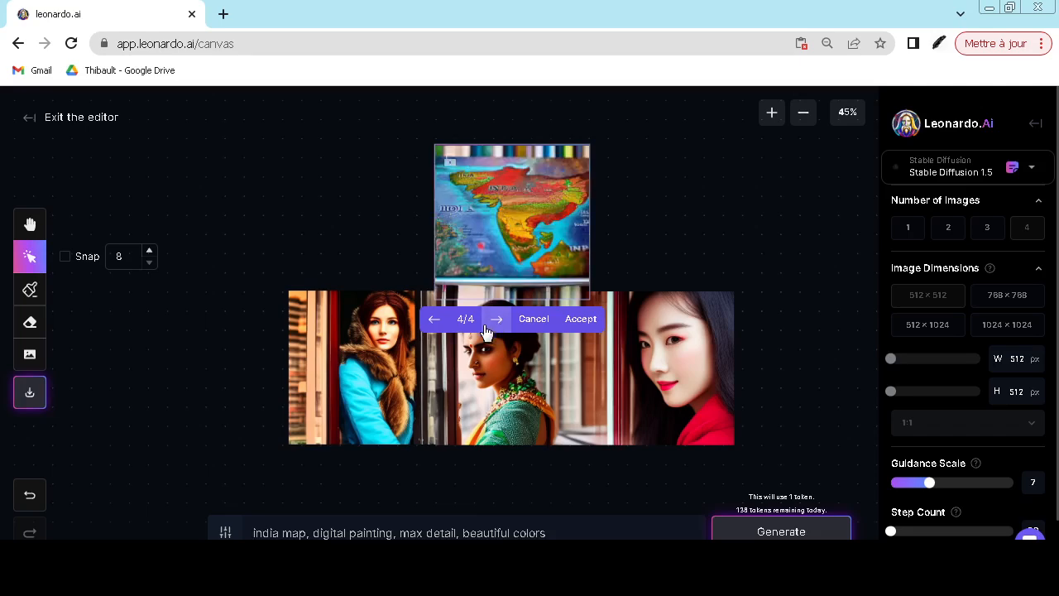
left_click(433, 320)
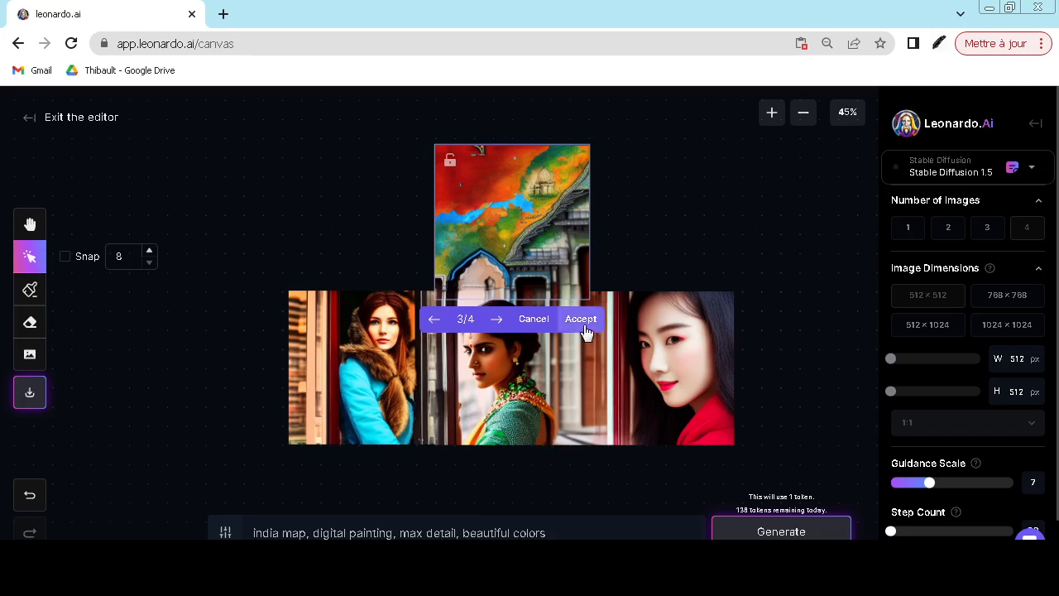
left_click(538, 324)
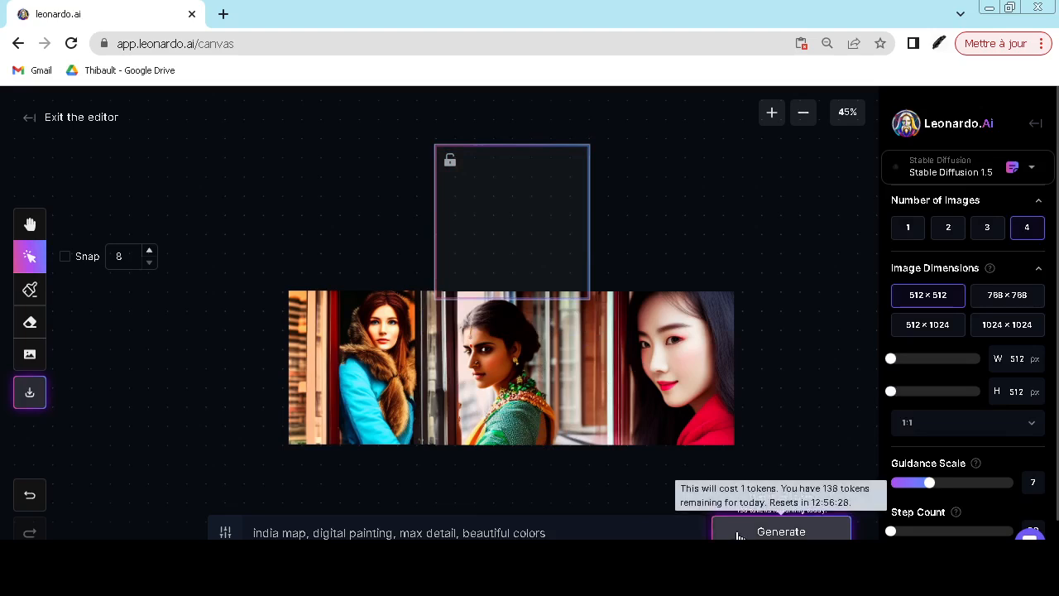
Generate another India map batch, accept the first variant and place the generation frame directly to the right of that map
left_click(781, 531)
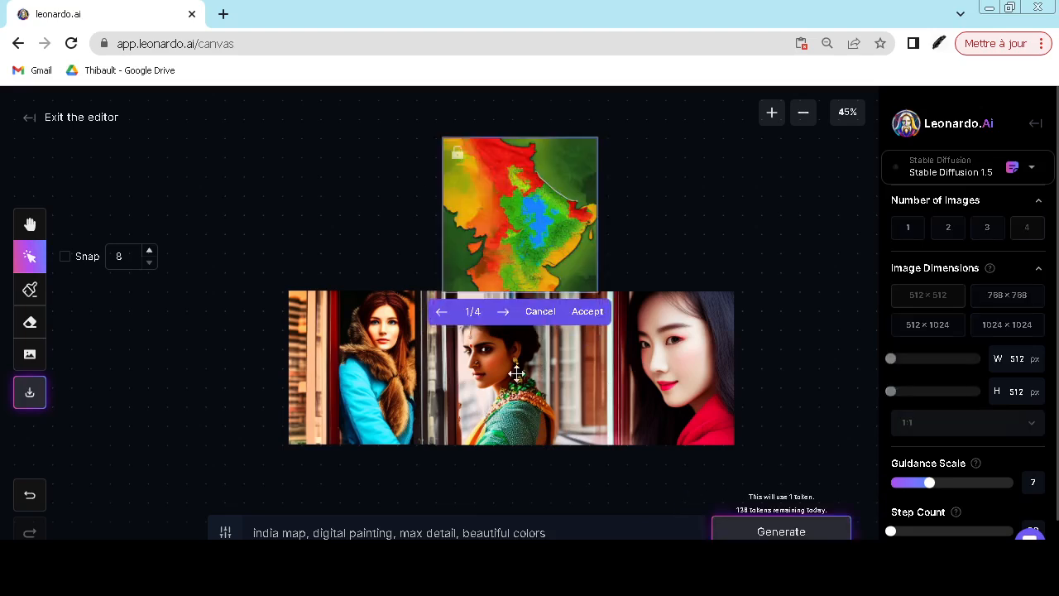
left_click(589, 312)
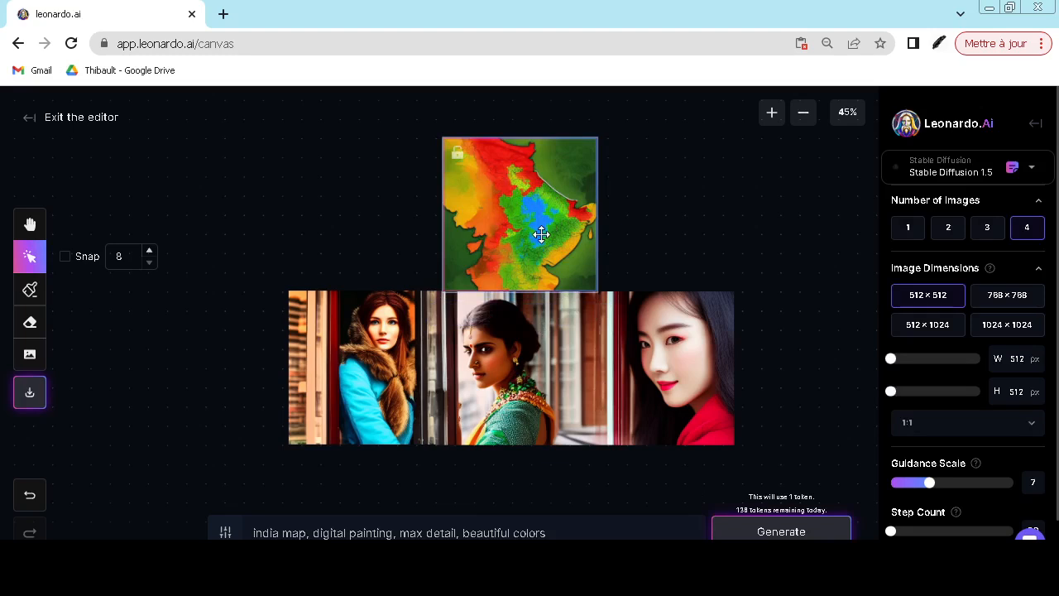
left_click_drag(541, 234, 706, 245)
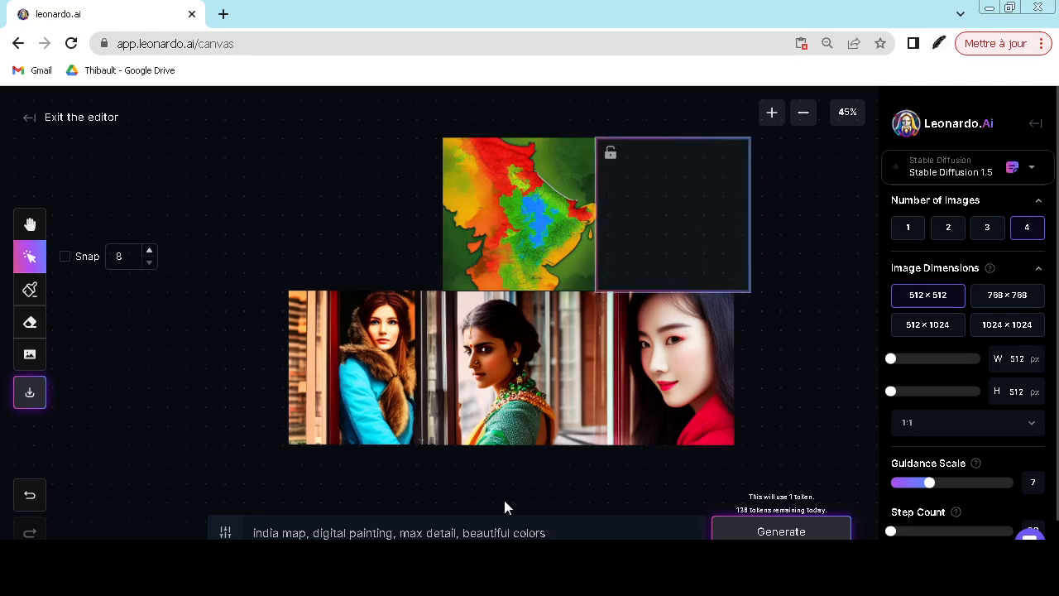
Change "india" to "china" in the prompt, generate the China map and accept the second variant
left_click(463, 532)
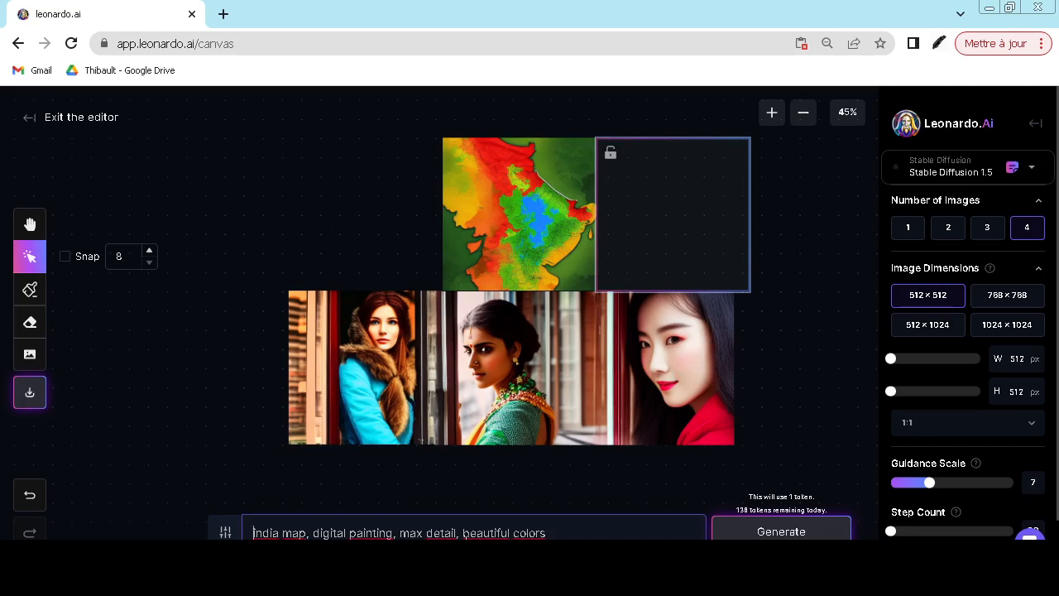
double_click(266, 533)
type("china")
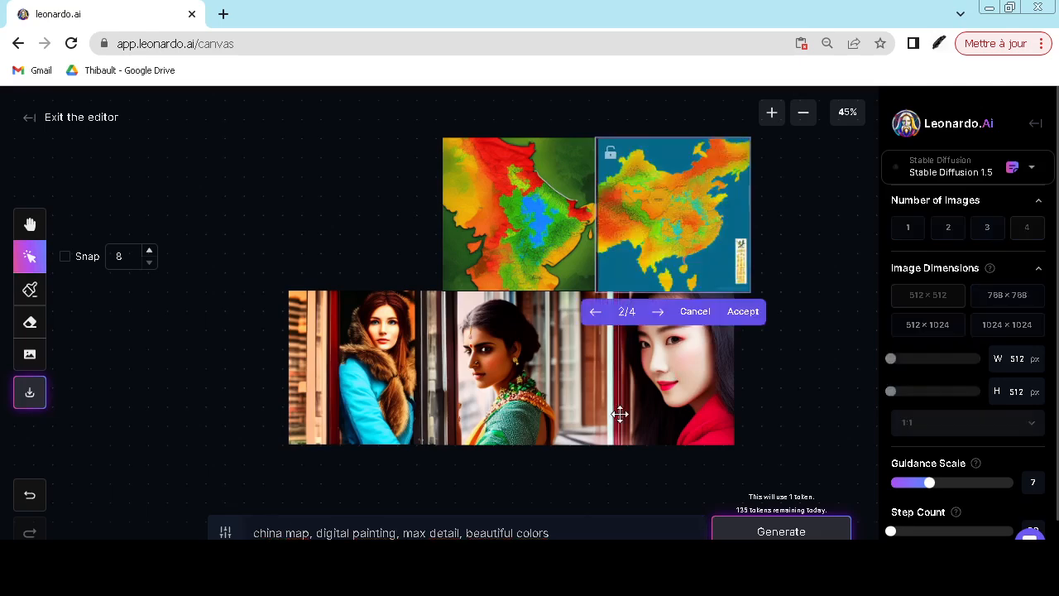
left_click(749, 316)
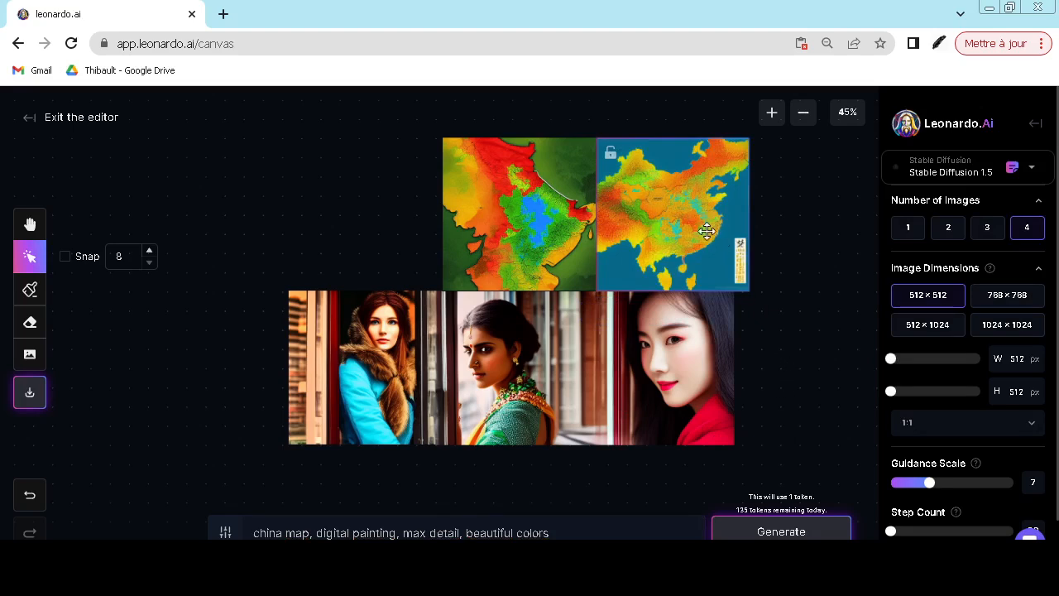
Place the generation frame directly to the left of the India map and change "china" to "russia" in the prompt
left_click_drag(705, 231, 403, 229)
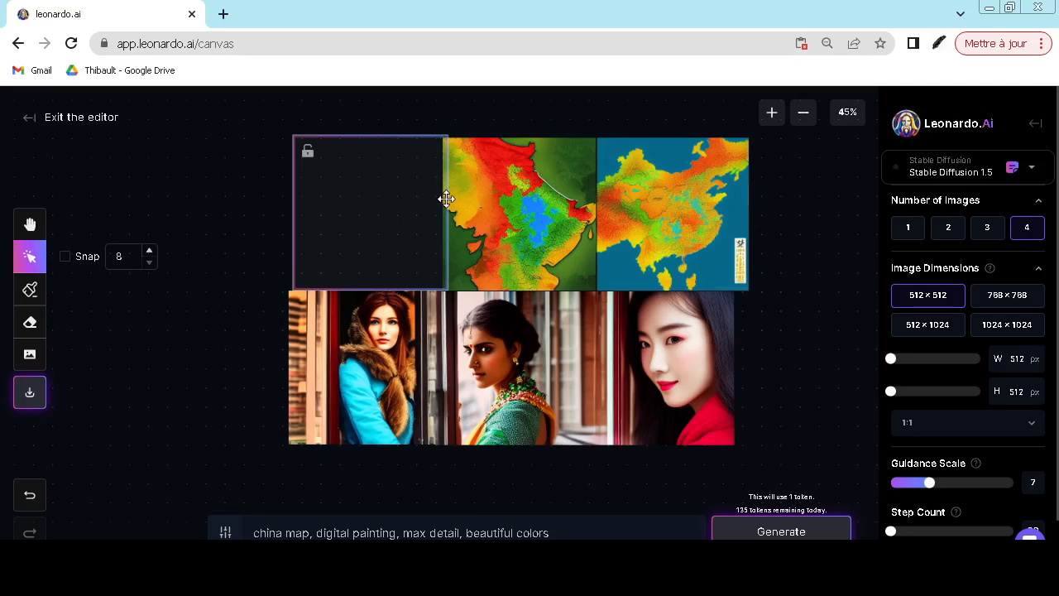
left_click(595, 530)
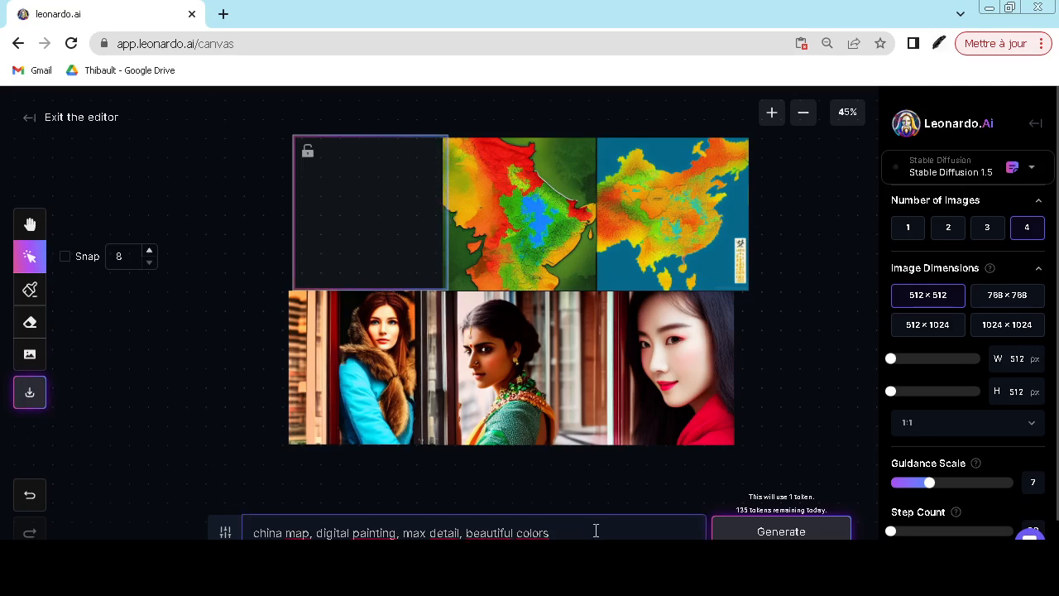
key("ctrl+shift+Right")
type("russia")
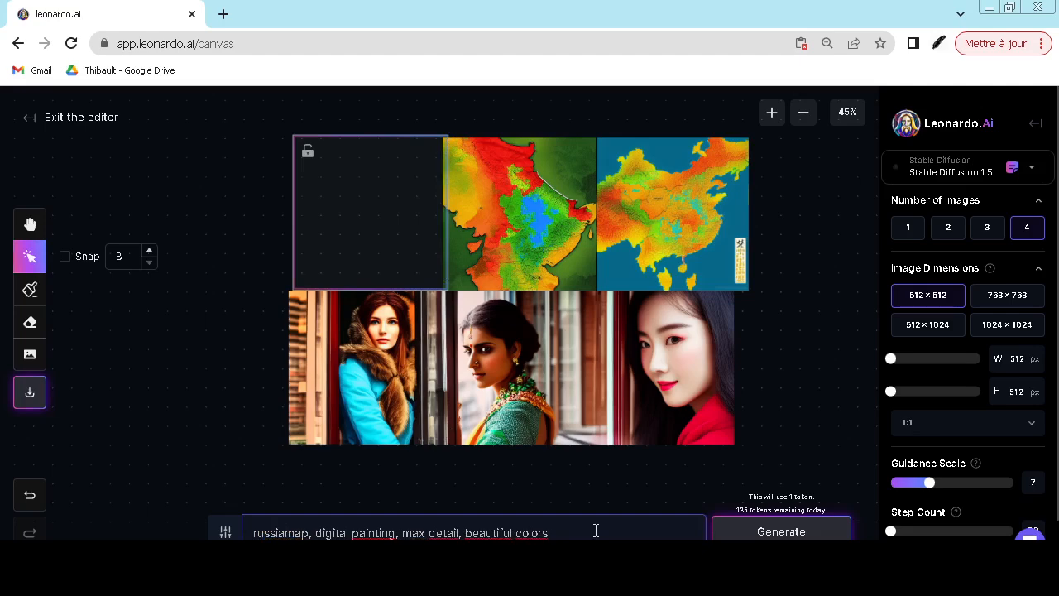
Generate a batch of Russia maps above the left image, compare the four variants and discard them
left_click(781, 531)
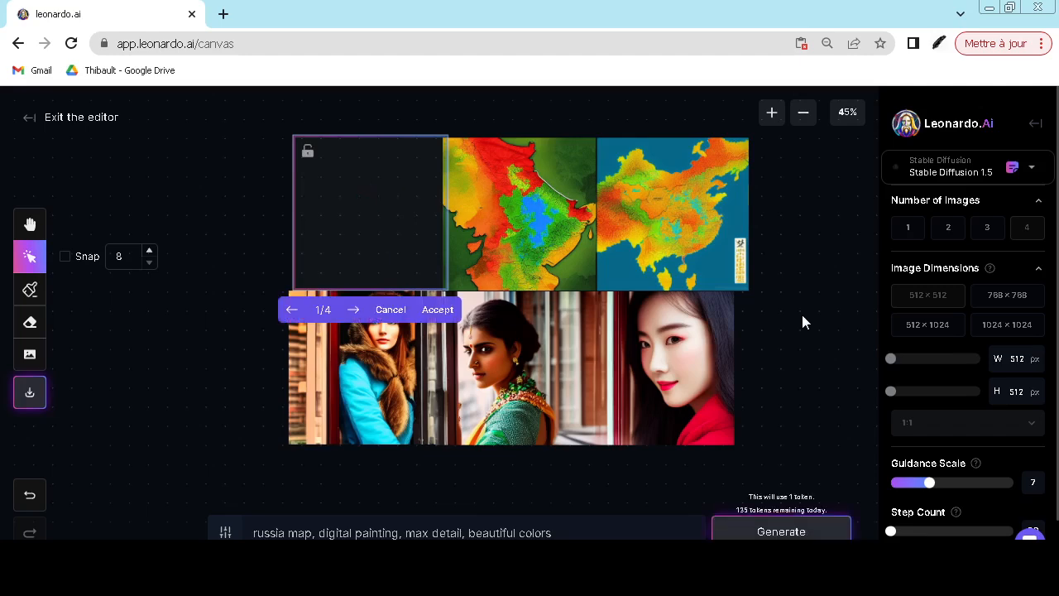
left_click(356, 312)
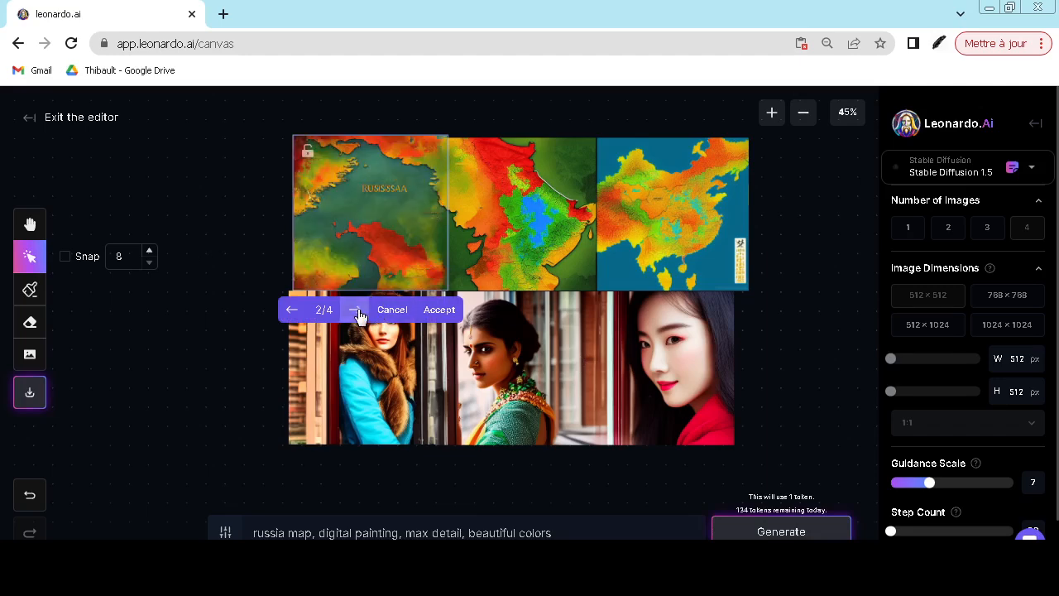
left_click(356, 313)
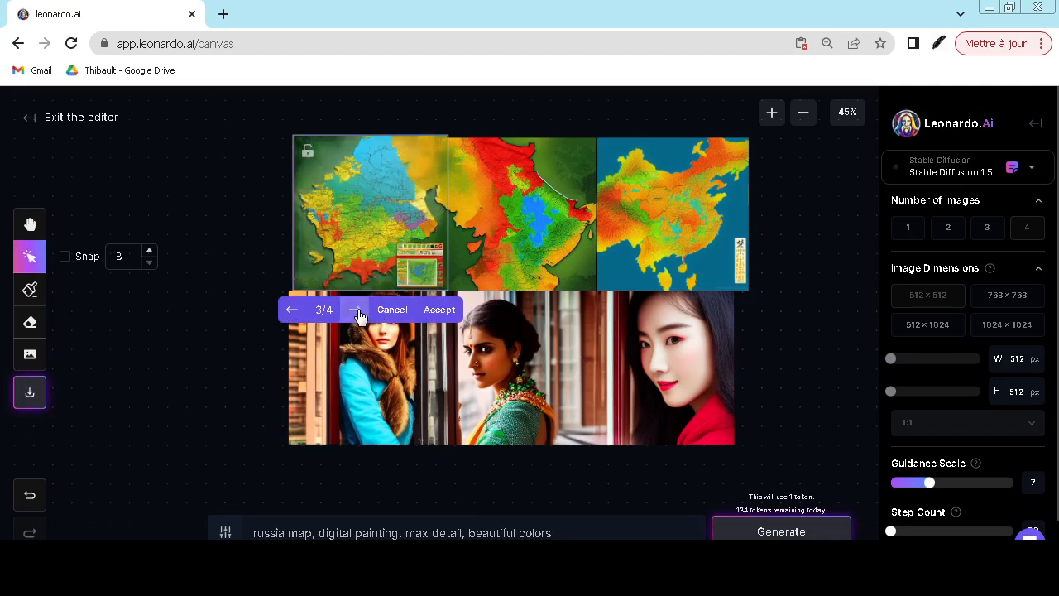
left_click(357, 313)
left_click(358, 313)
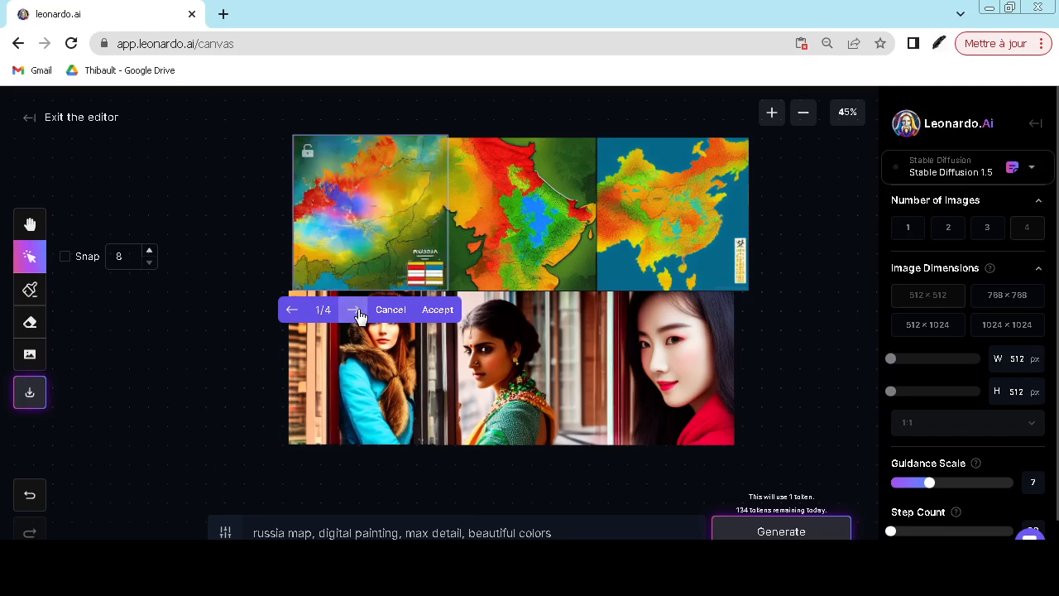
left_click(391, 310)
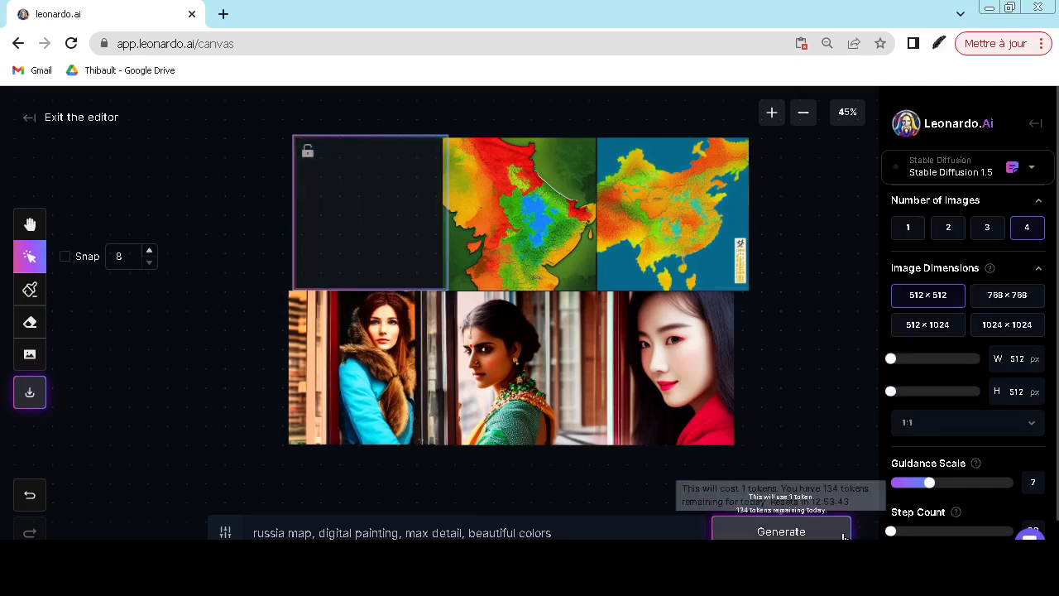
Generate another batch of Russia maps, compare the variants and accept the fourth one
left_click(801, 533)
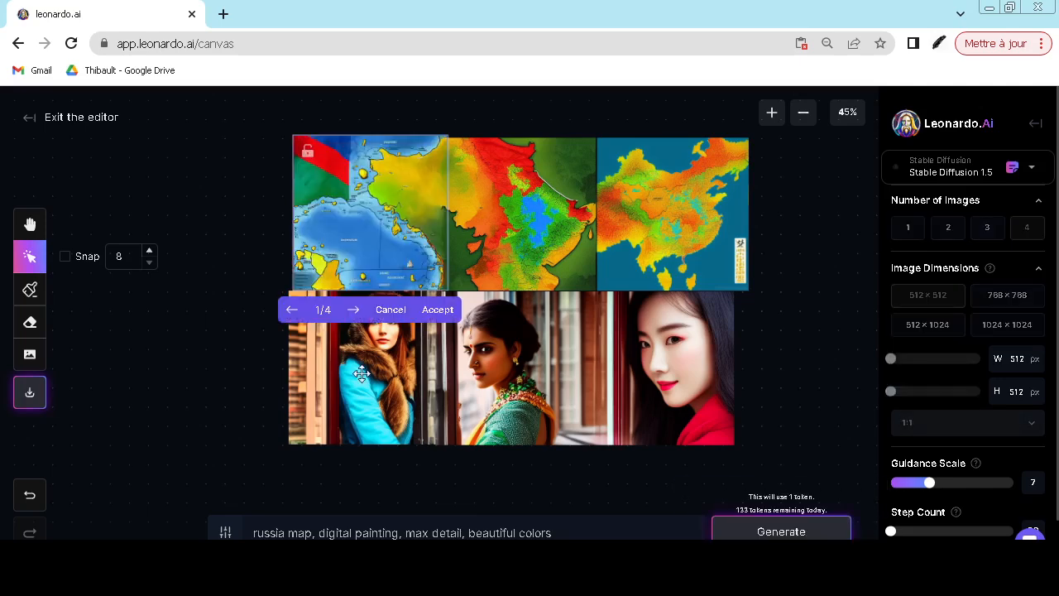
left_click(355, 310)
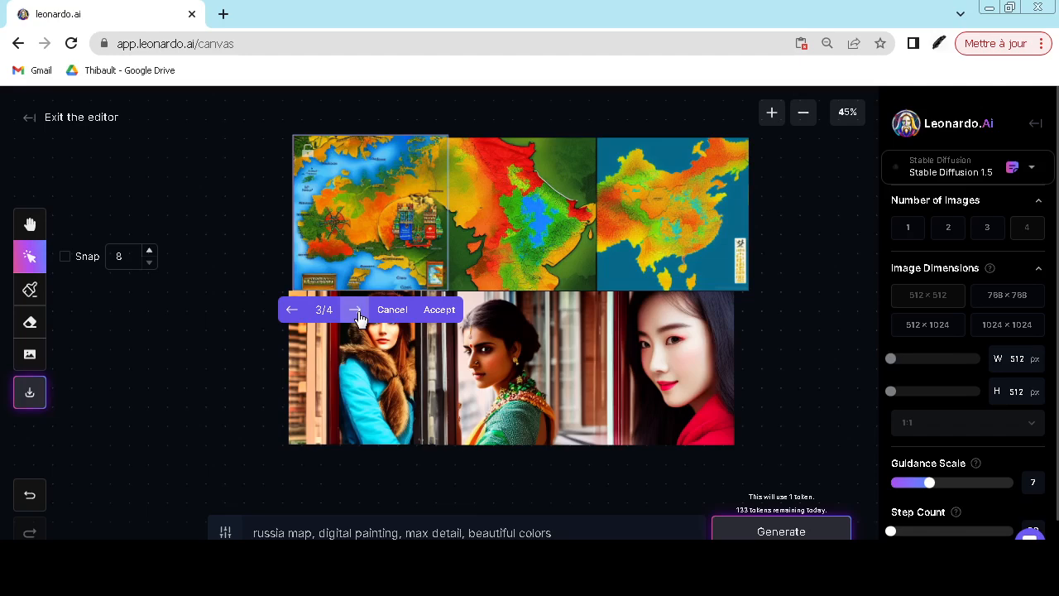
left_click(356, 313)
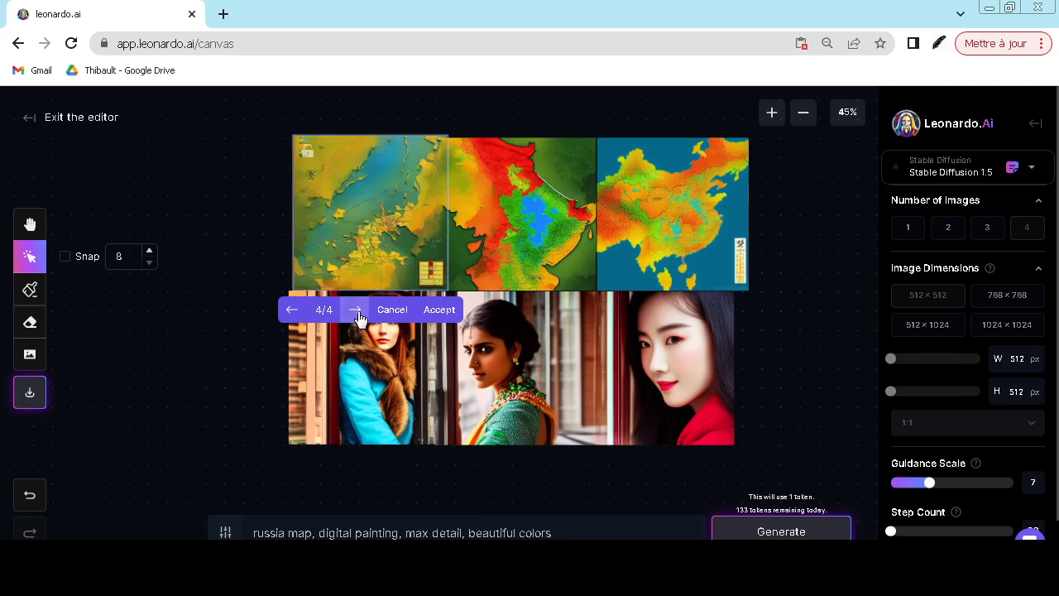
left_click(437, 311)
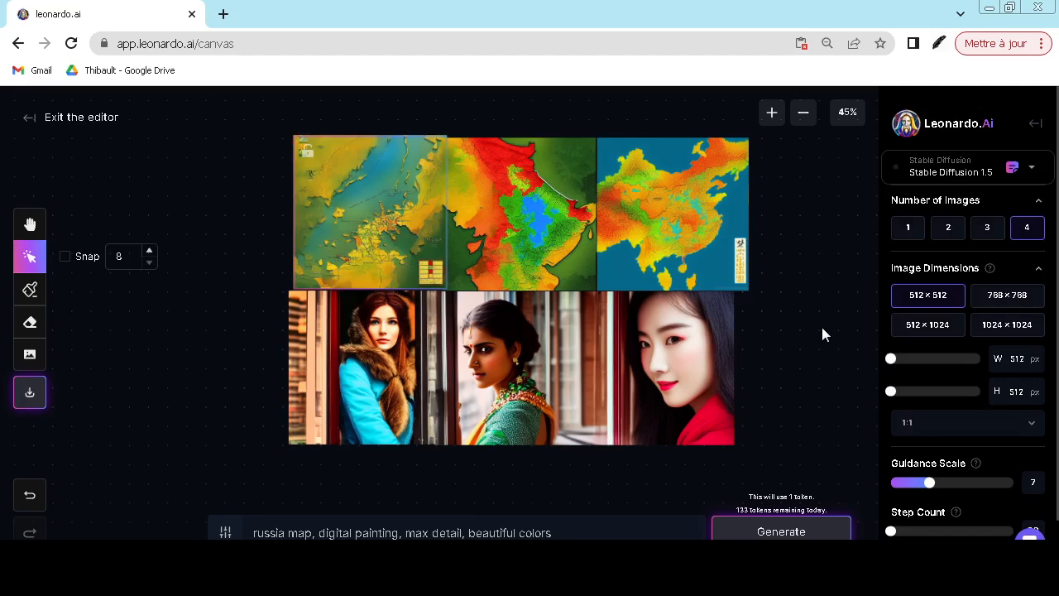
Place the generation frame above the Russia map, slightly overlapping its top edge
scroll(821, 327, "down", 2)
left_click_drag(823, 315, 712, 321)
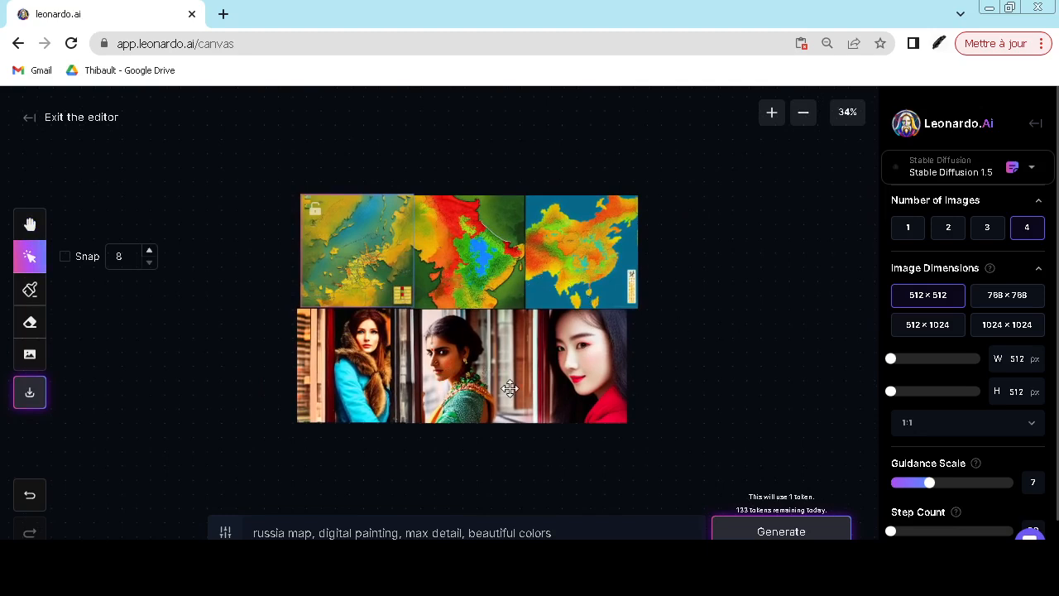
scroll(698, 352, "down", 1)
scroll(698, 352, "up", 1)
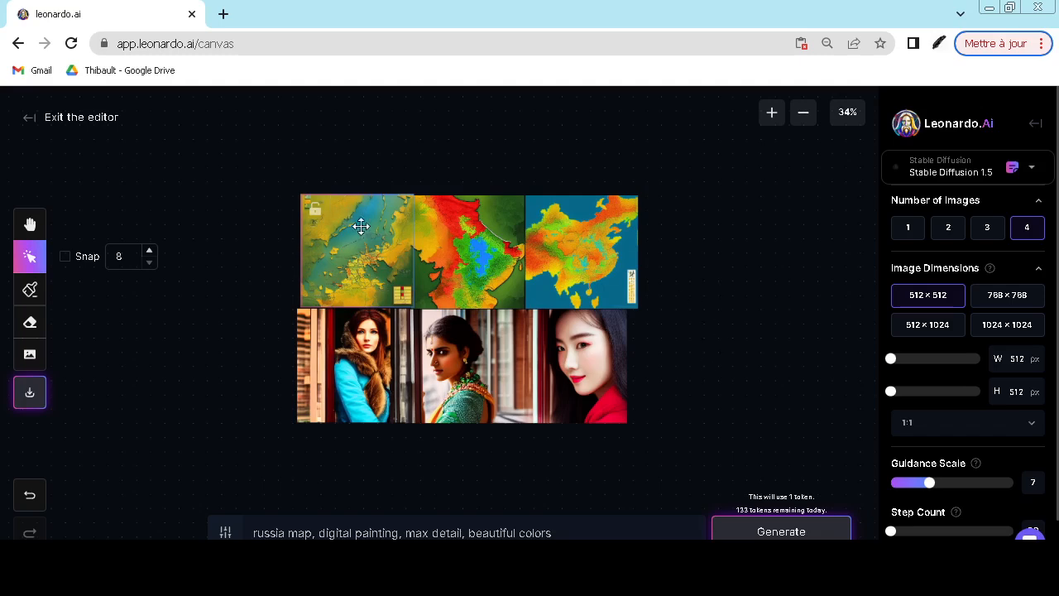
left_click_drag(327, 232, 331, 123)
left_click_drag(686, 333, 693, 492)
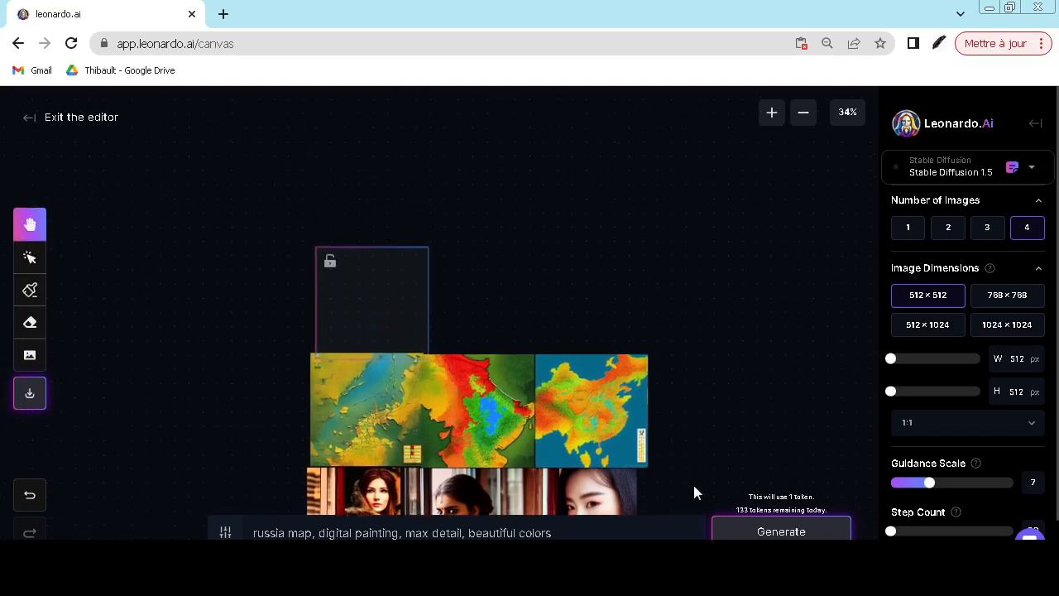
scroll(570, 374, "up", 3)
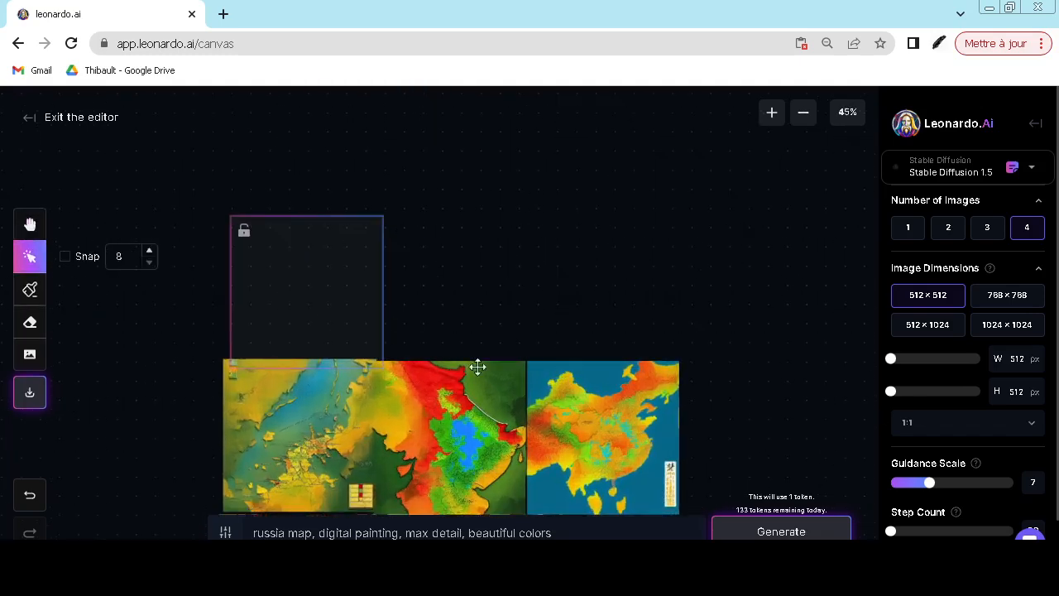
left_click_drag(347, 340, 337, 335)
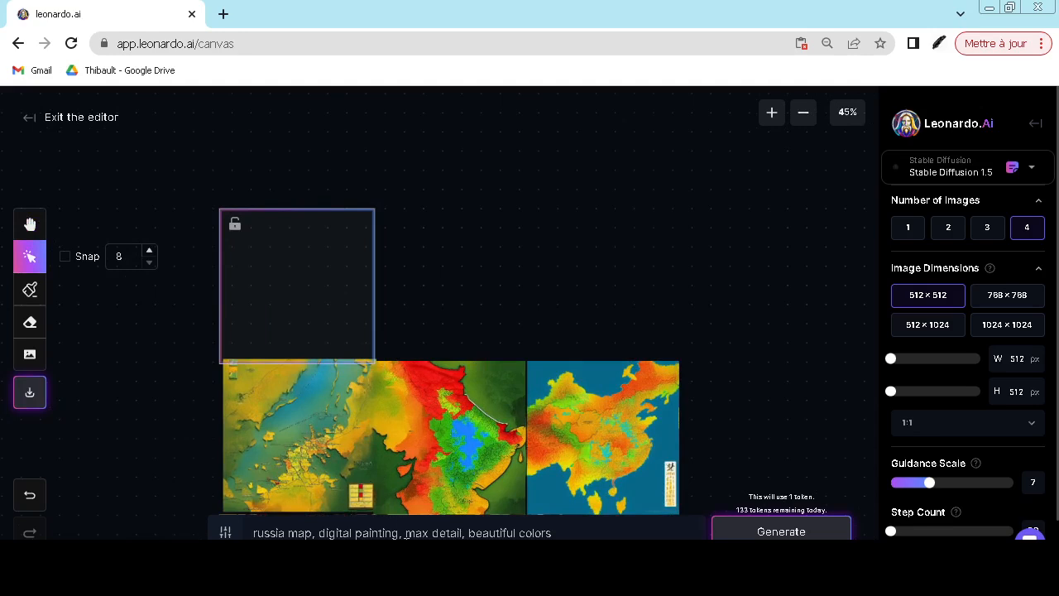
Replace "russia map" at the start of the prompt with "blue sky"
left_click(464, 527)
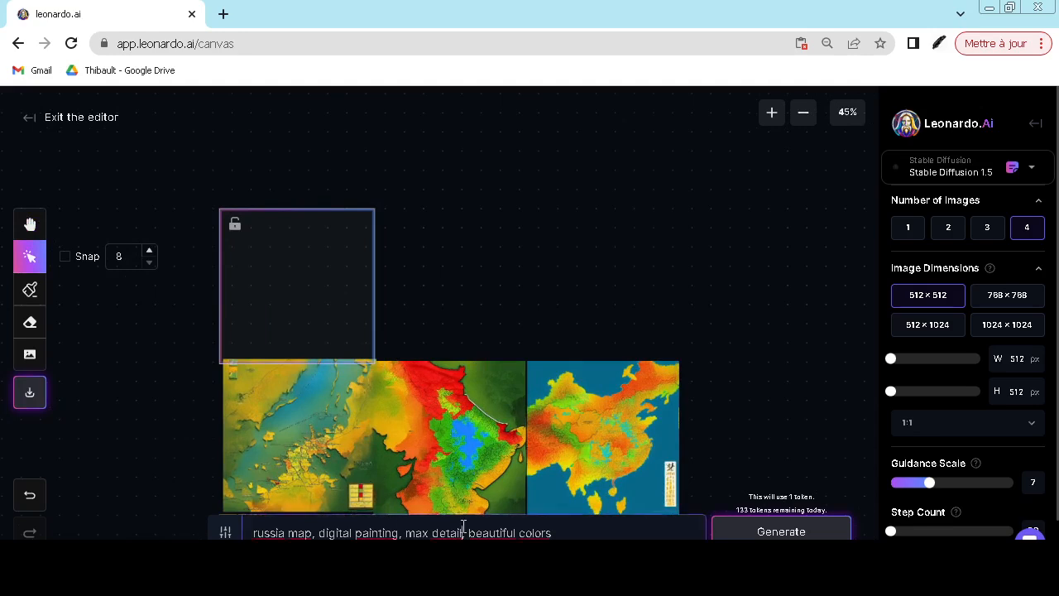
key("shift+Right")
key("shift+Right")
key("shift+Right")
key("shift+Right")
key("shift+Right")
key("shift+Right")
key("shift+Right")
key("shift+Right")
key("shift+Right")
key("shift+Right")
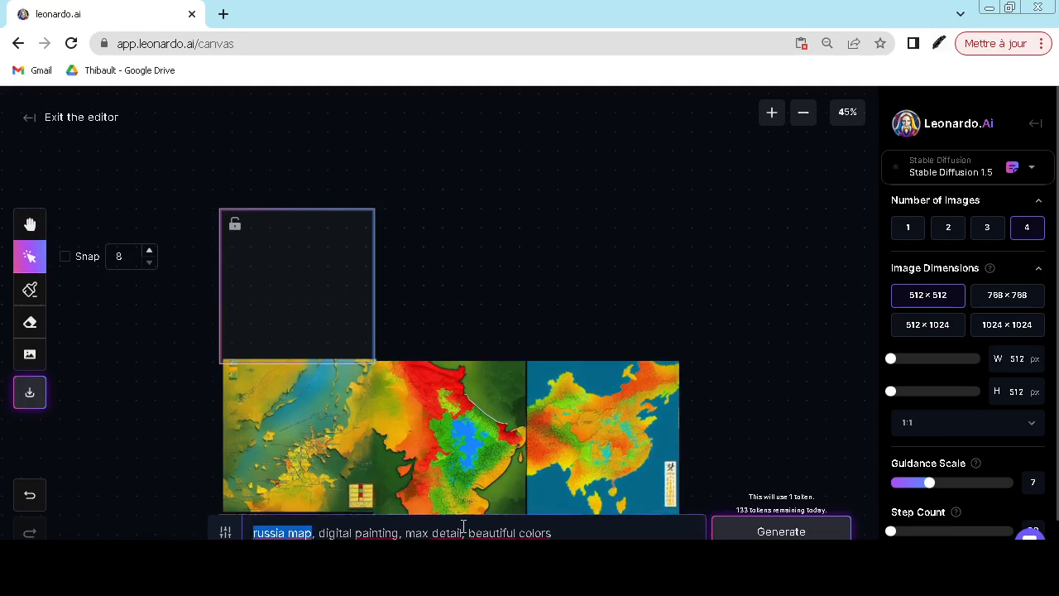
type("blue ")
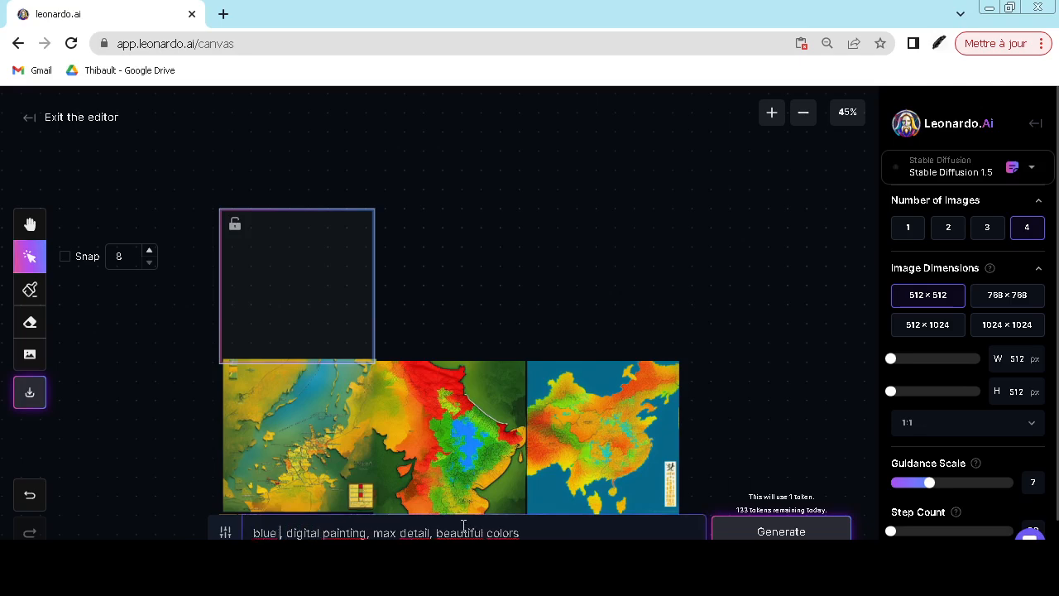
type("sky, ")
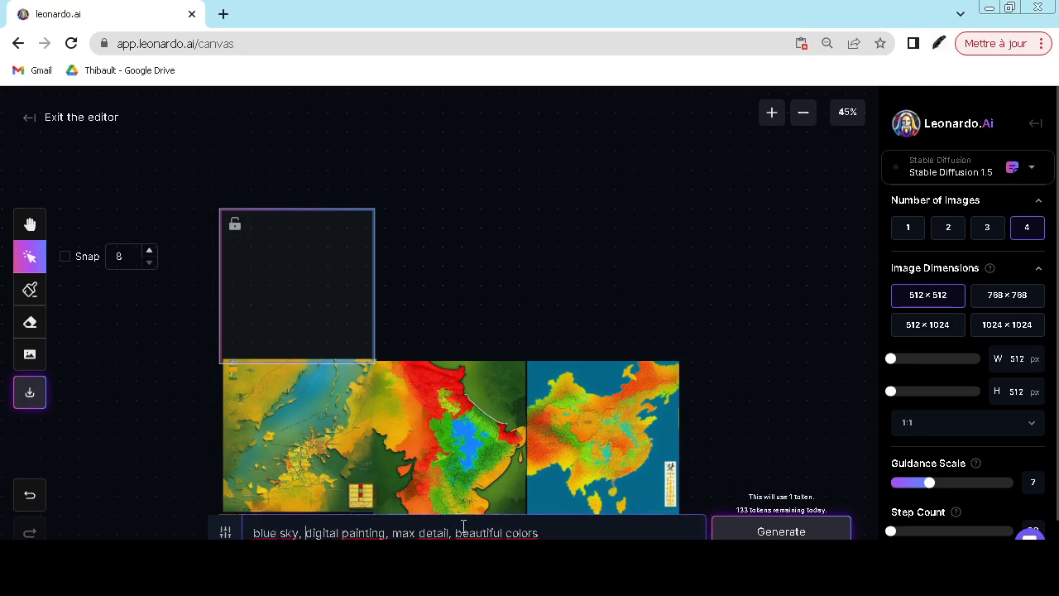
Add "natural sunlight" after "blue sky" in the prompt and remove "digital painting"
type("natural sun")
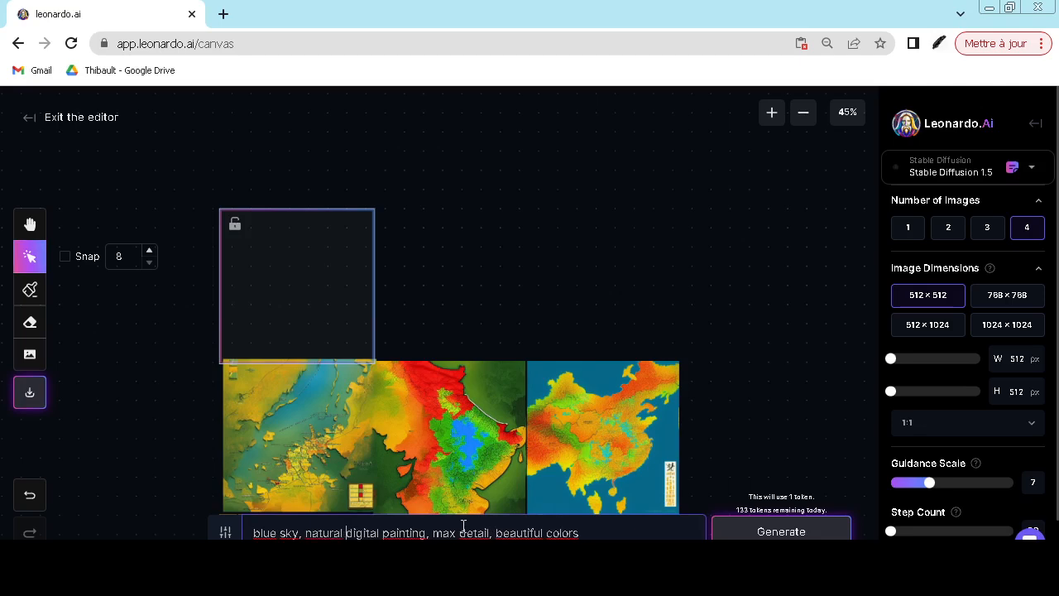
type("light,")
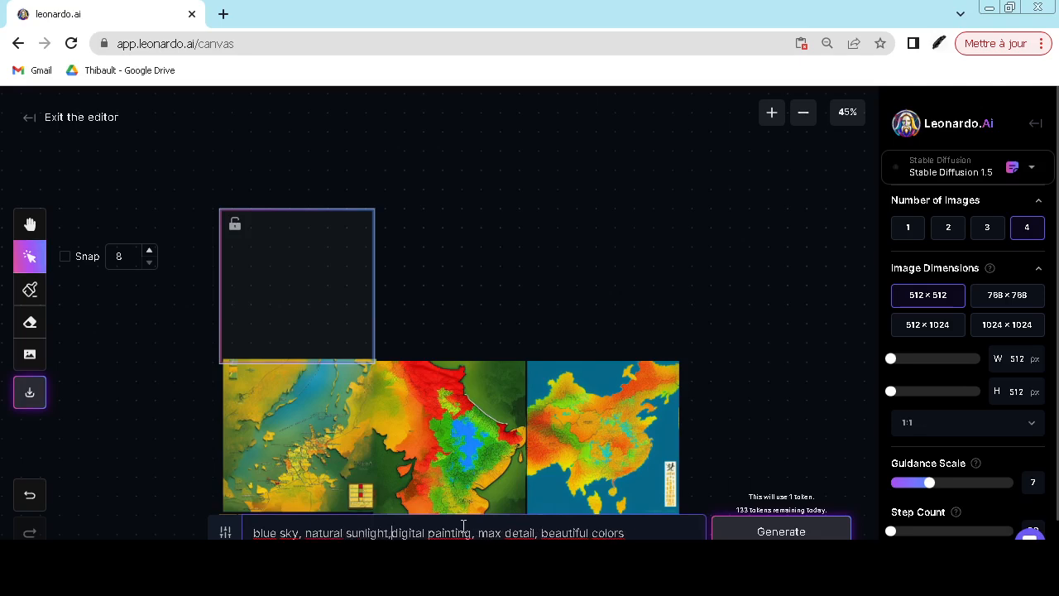
key("ctrl+shift+Right")
key("ctrl+shift+Right")
key("BackSpace")
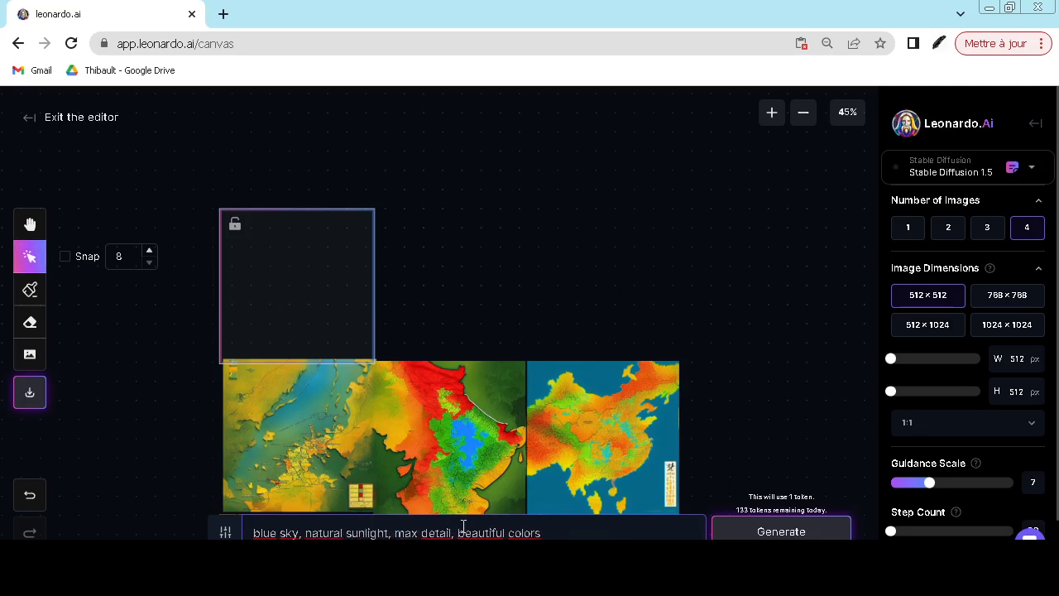
Generate a batch of blue sky images above the Russia map, compare the four variants and discard them
left_click(800, 530)
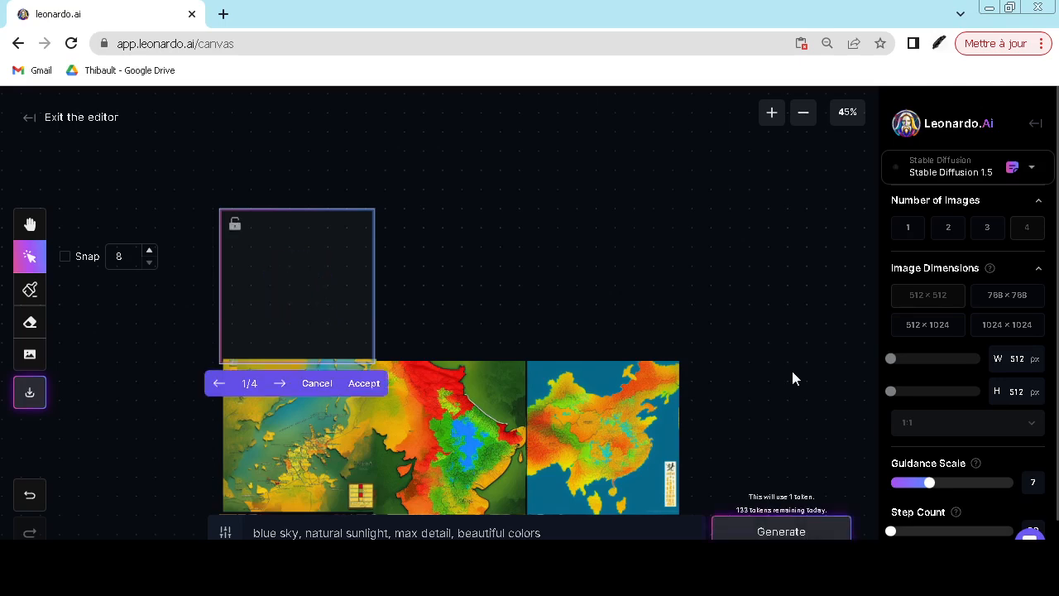
left_click(280, 393)
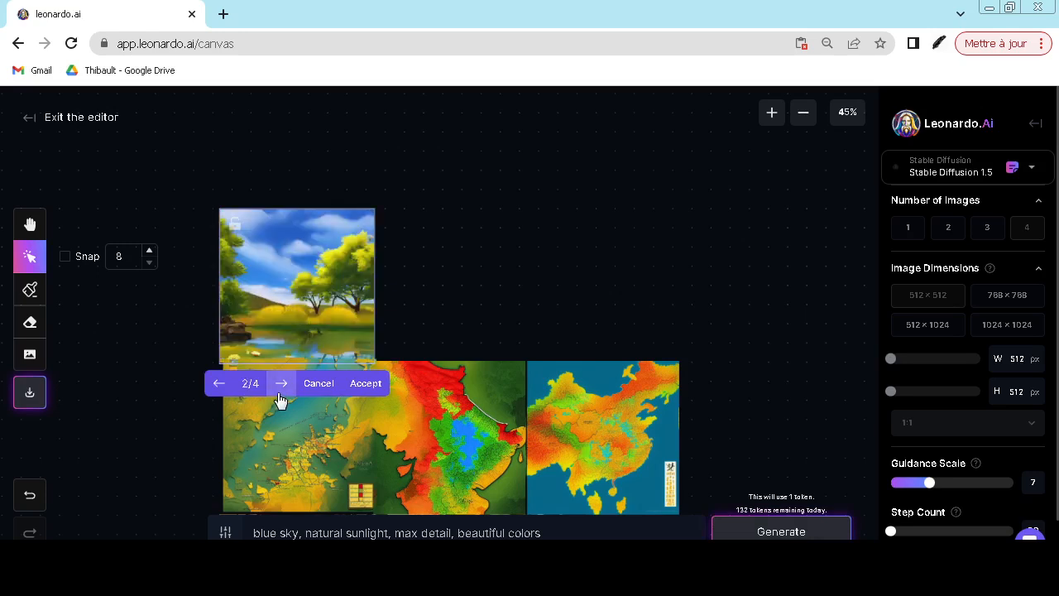
left_click(281, 386)
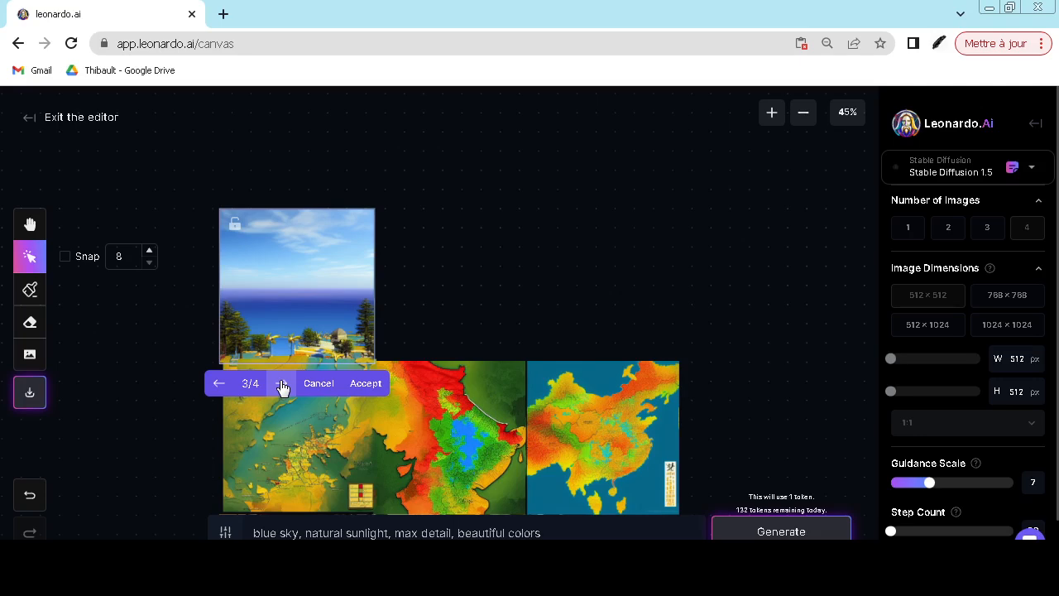
left_click(282, 386)
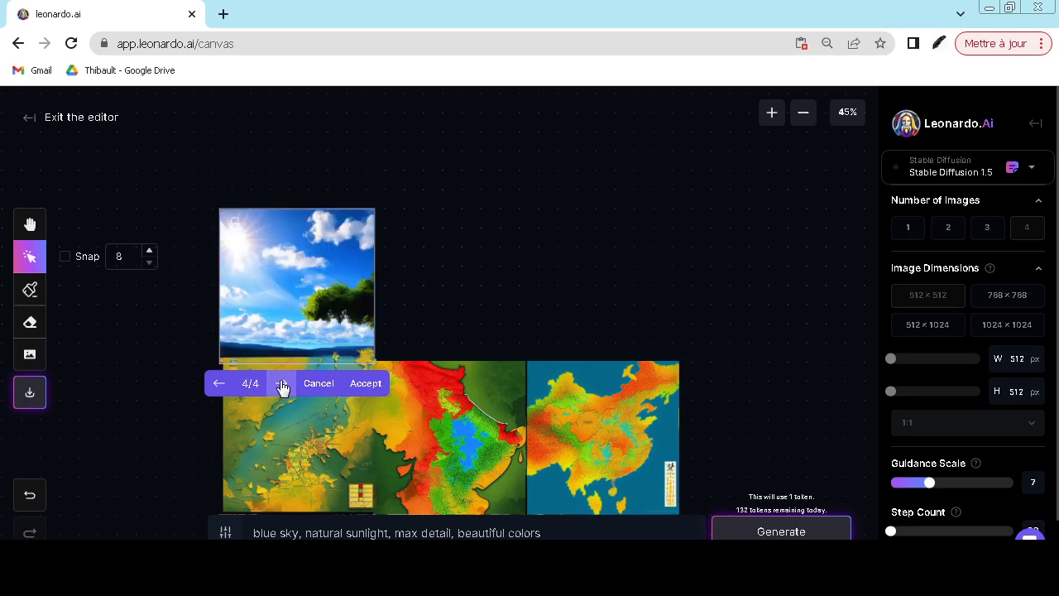
left_click(315, 383)
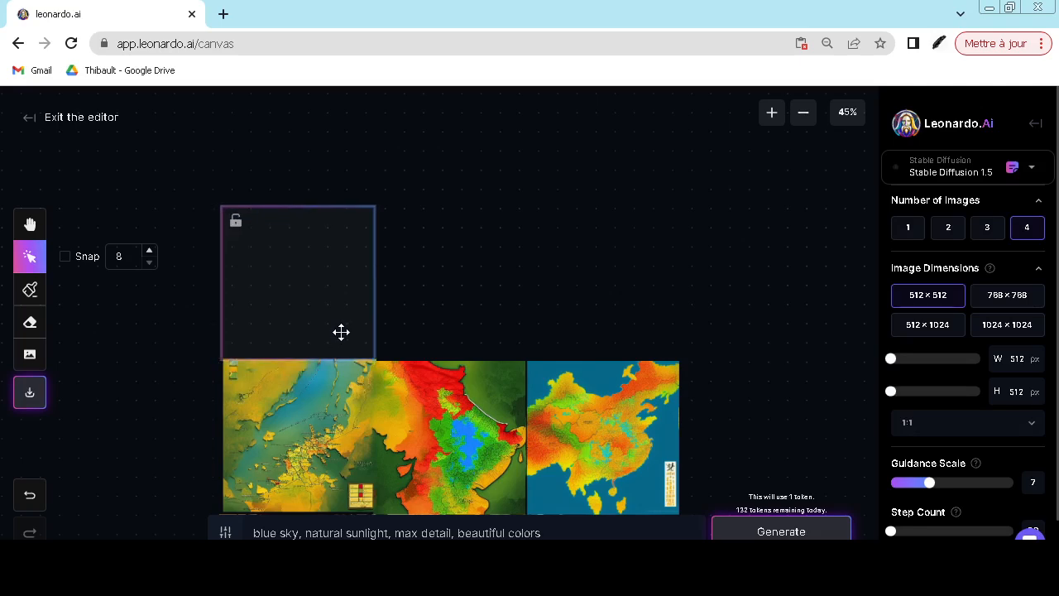
Shift the generation frame slightly right above the Russia map, generate another batch of sky images and accept the third variant
mouse_move(340, 336)
left_mouse_down()
mouse_move(336, 325)
mouse_move(345, 331)
left_mouse_up()
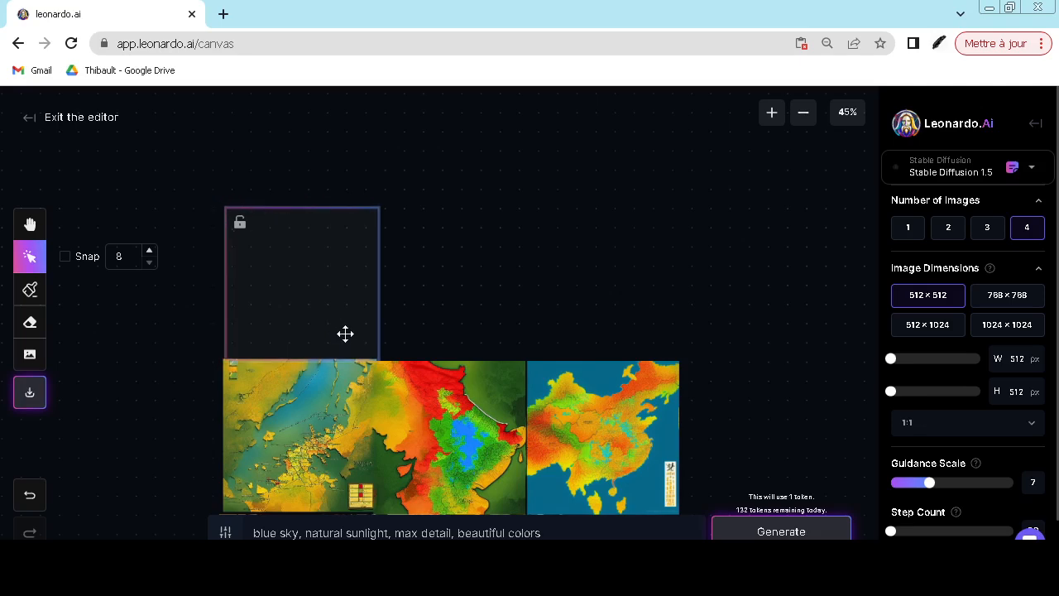
left_click(781, 531)
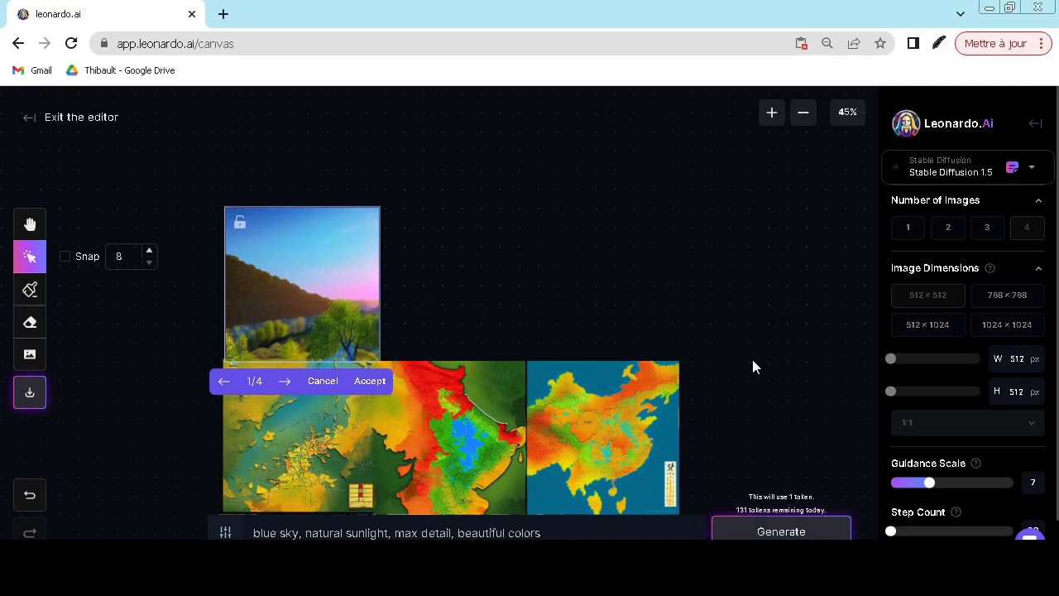
scroll(254, 339, "up", 5)
left_click(317, 395)
left_click(317, 396)
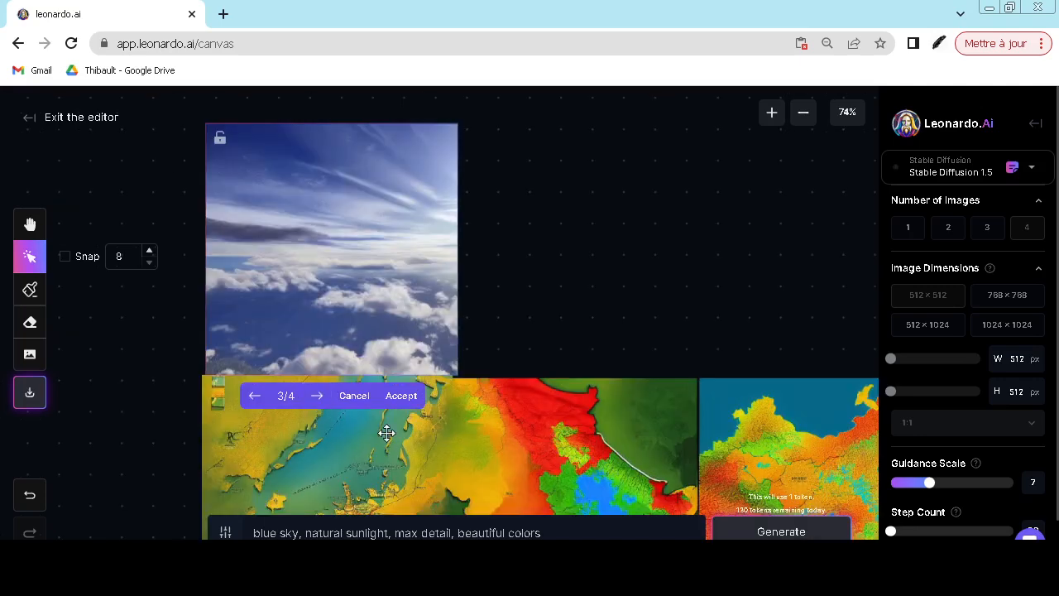
left_click(317, 395)
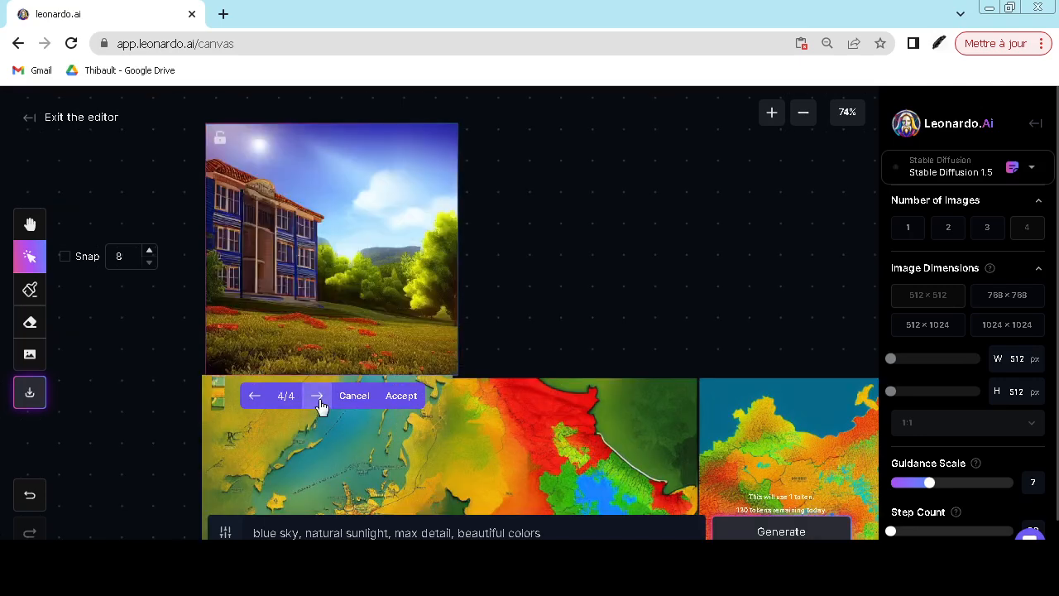
left_click(252, 399)
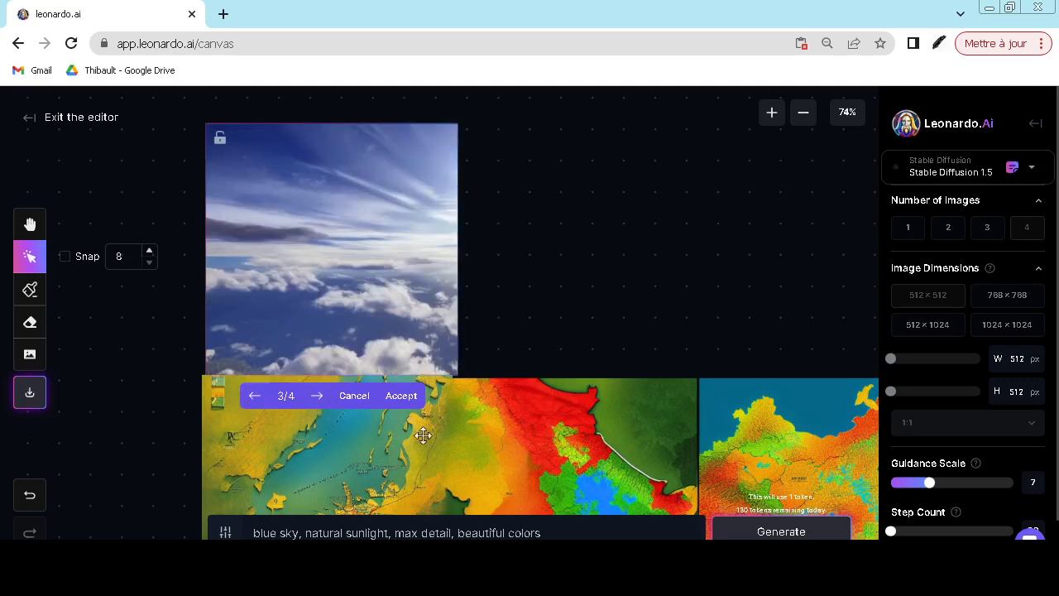
left_click(401, 396)
Extend the sky to the right with a slightly overlapping generation frame, compare the four variants and accept the first
left_click_drag(392, 316, 638, 314)
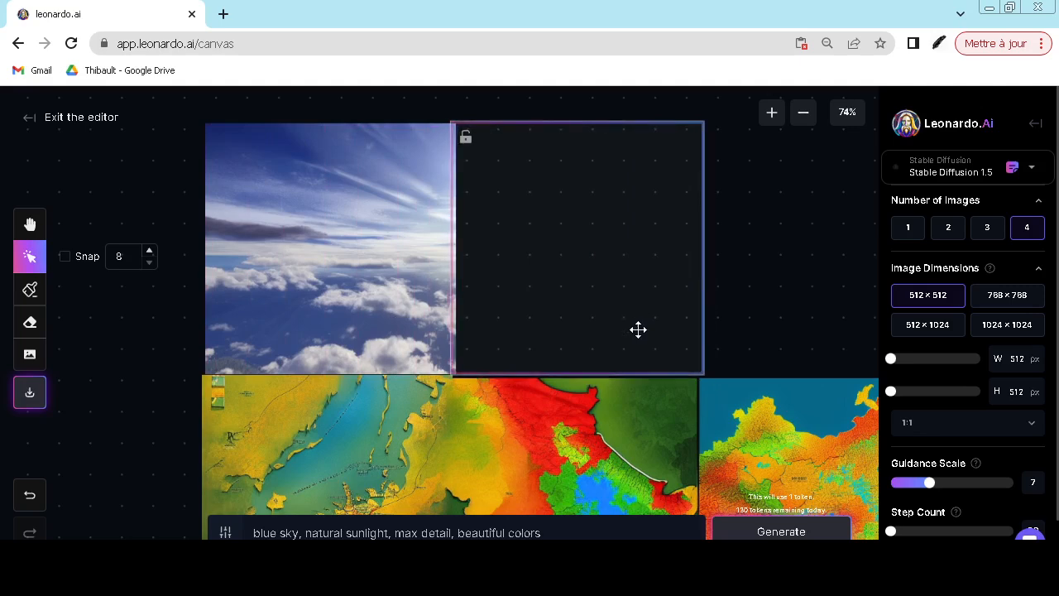
left_click(780, 531)
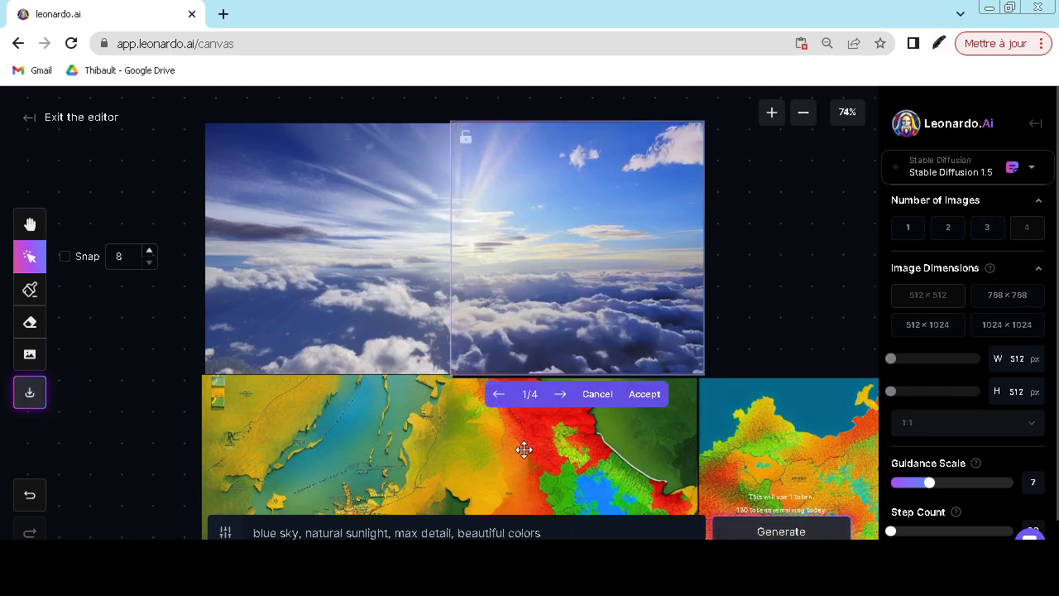
left_click(564, 396)
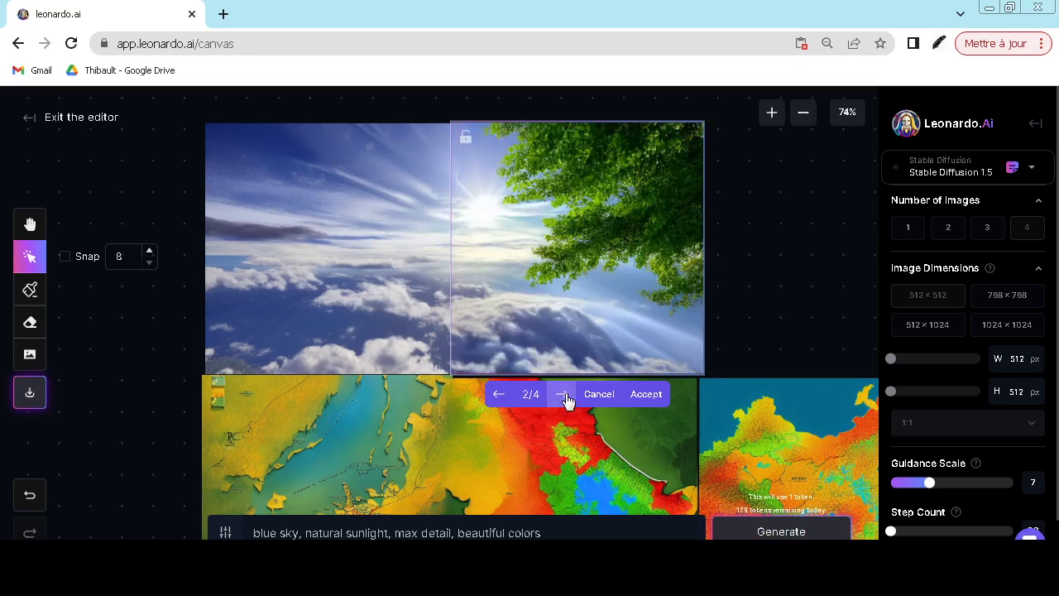
left_click(562, 396)
left_click(563, 395)
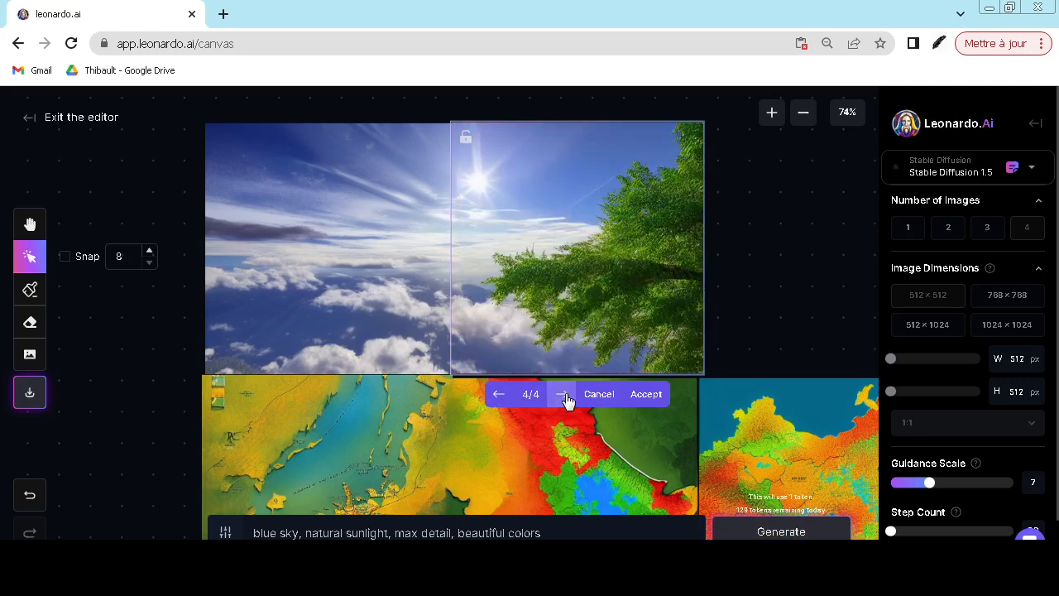
left_click(565, 396)
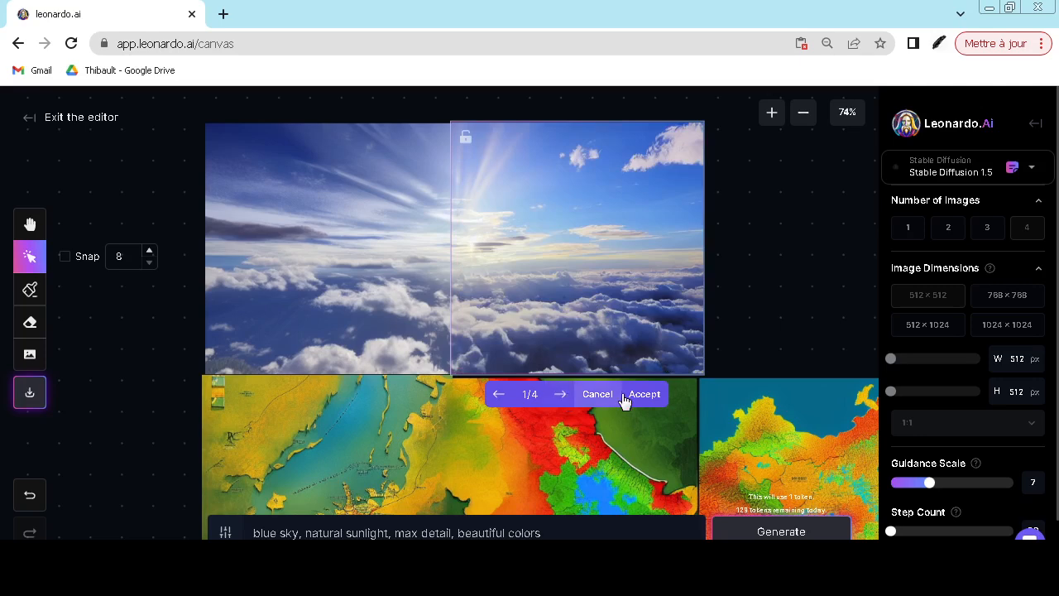
left_click(656, 399)
Extend the sky above the China map with an overlapping generation frame, compare the variants and accept the third
left_click_drag(595, 331, 833, 331)
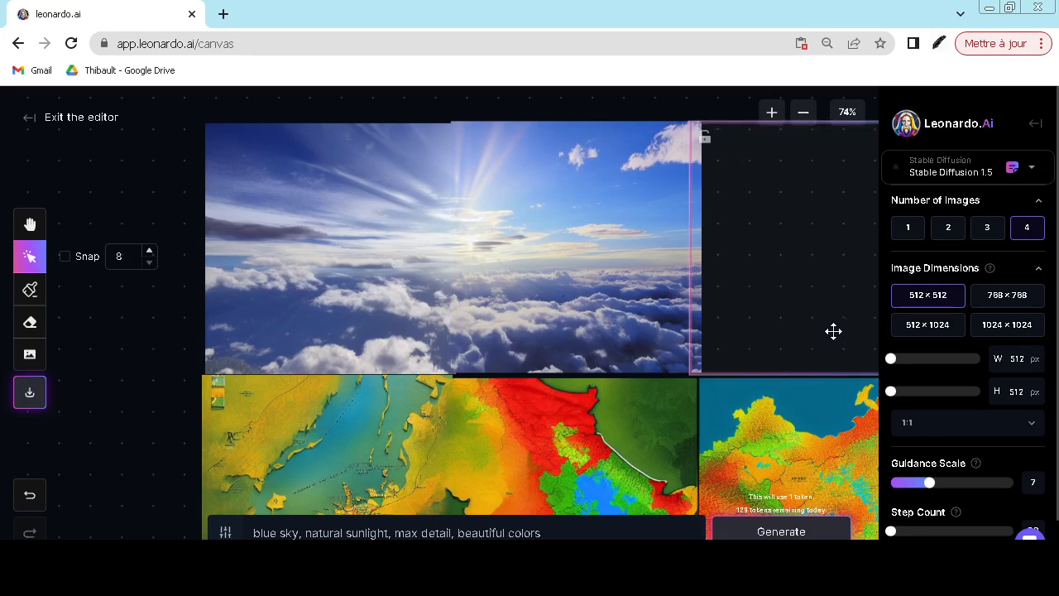
left_click(780, 532)
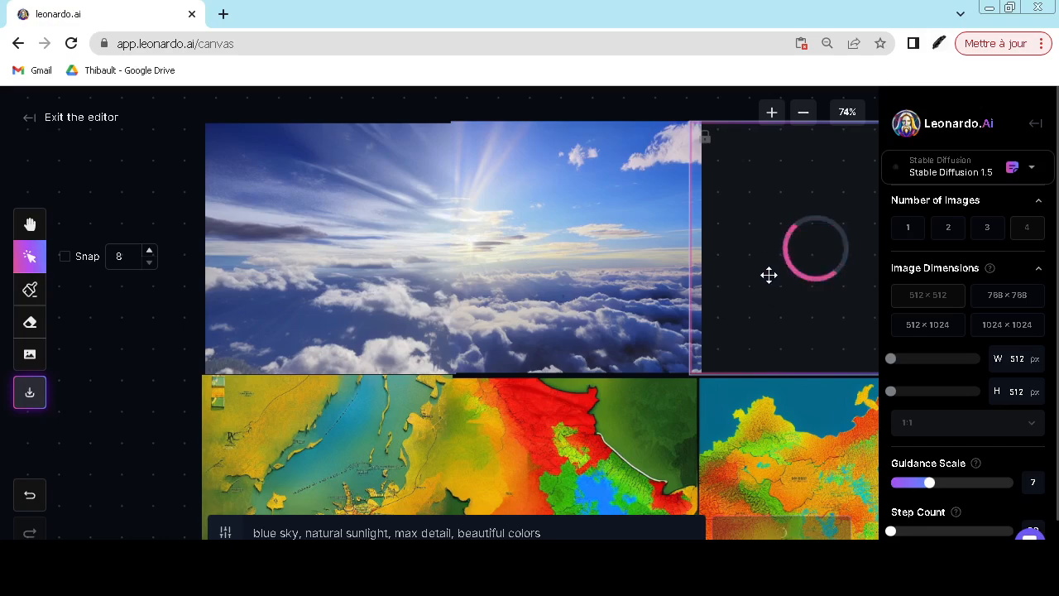
scroll(769, 274, "down", 2)
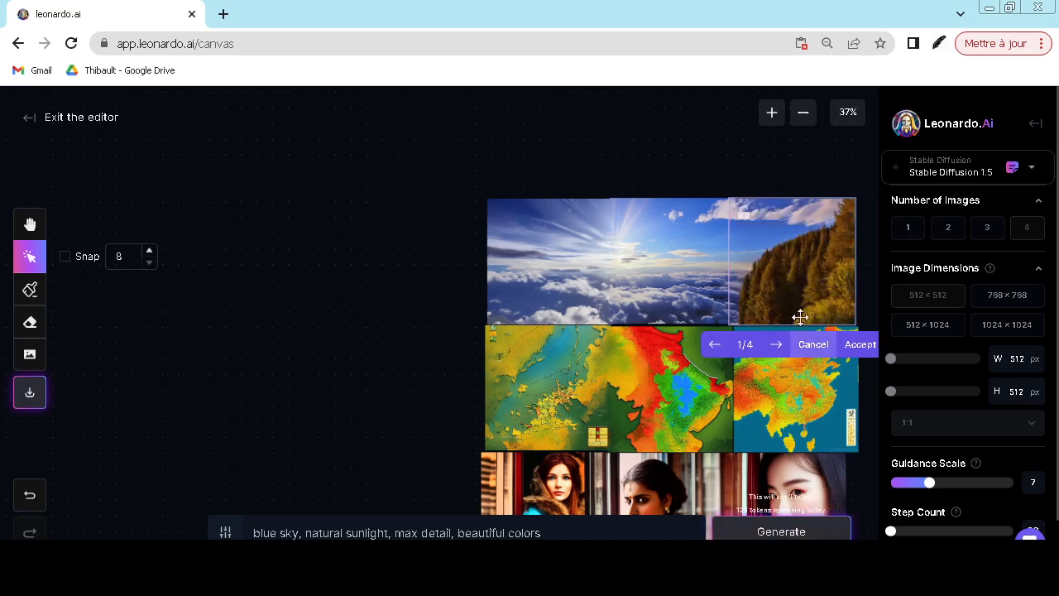
left_click(777, 345)
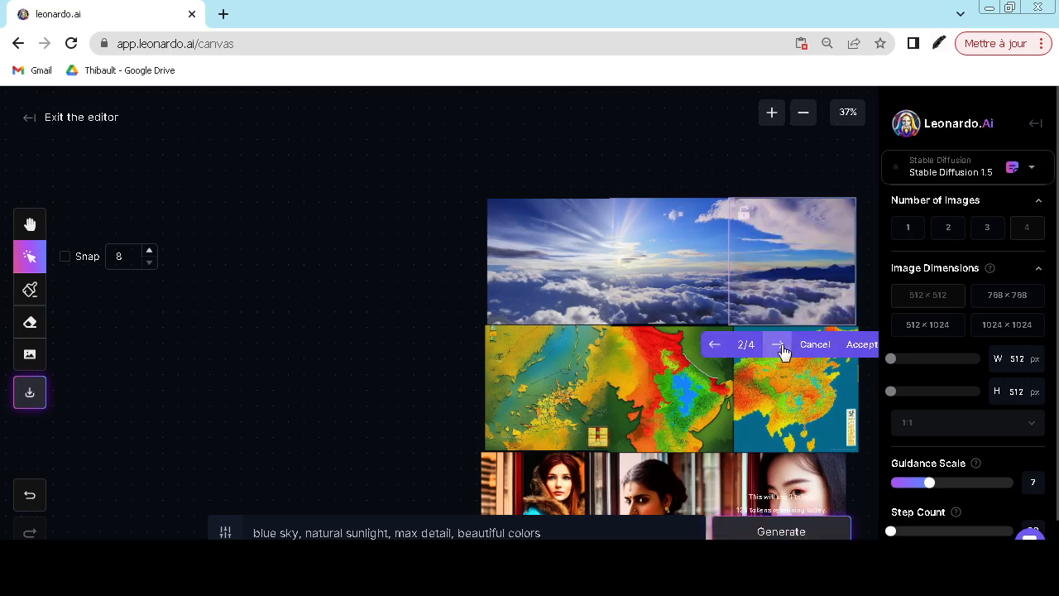
left_click(780, 347)
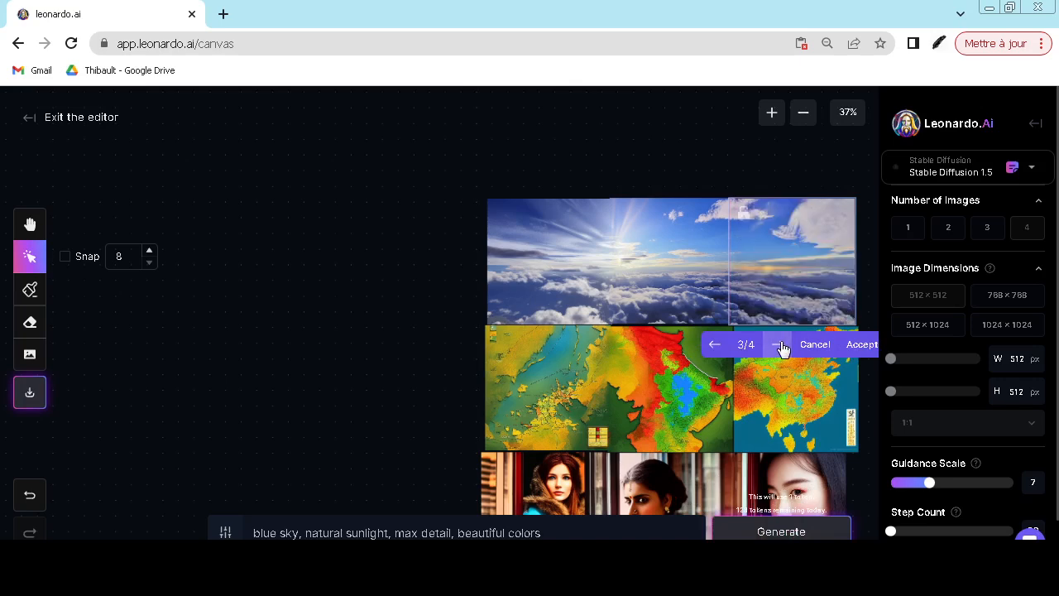
left_click(781, 347)
left_click(712, 346)
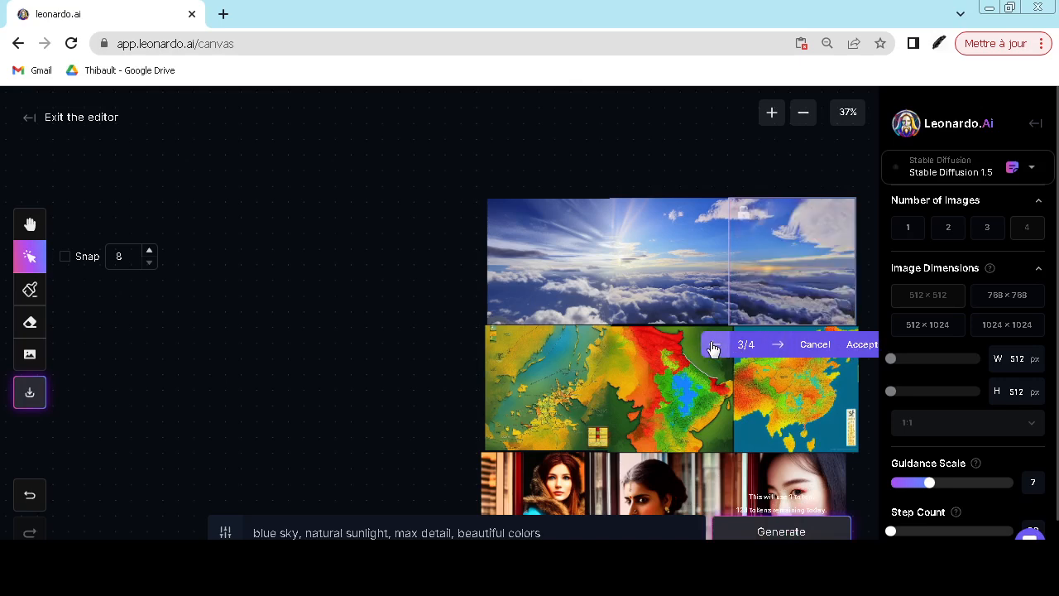
left_click(864, 351)
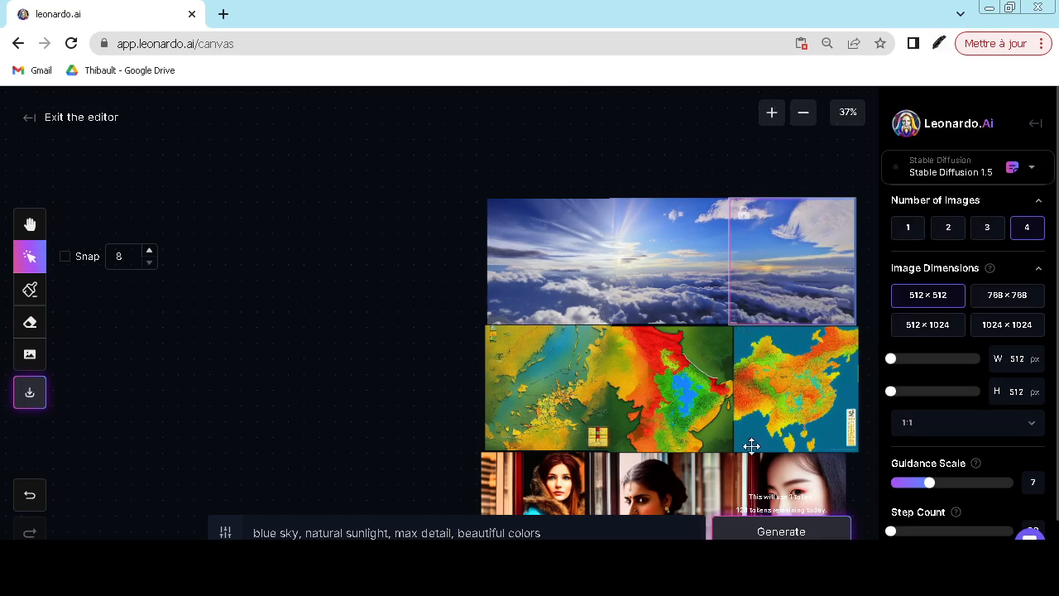
Download the finished three-row composite artwork and return from the image viewer to the Leonardo.Ai canvas
key("h")
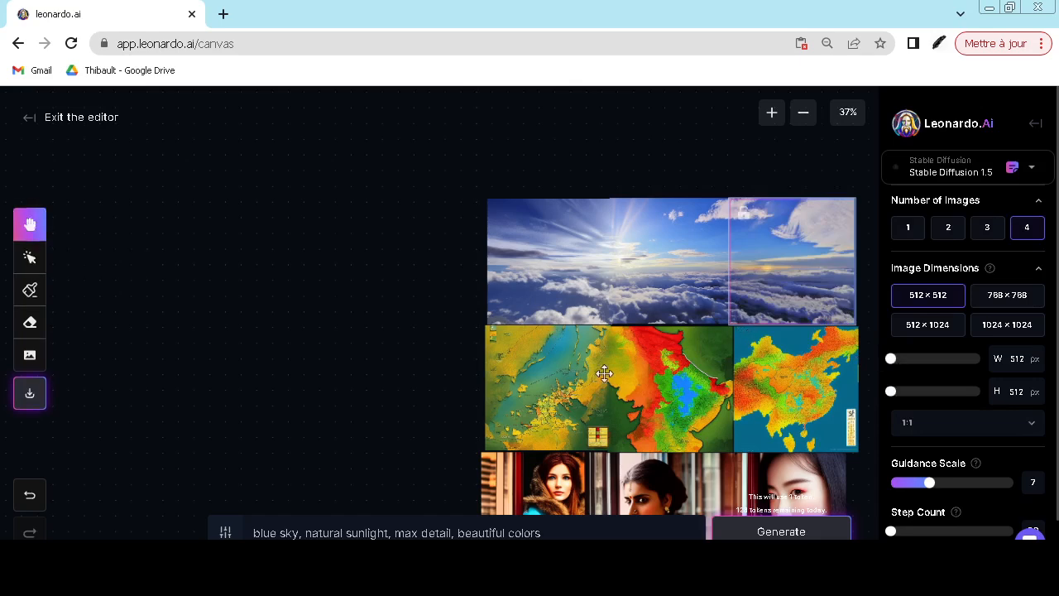
left_click_drag(394, 375, 272, 304)
key("v")
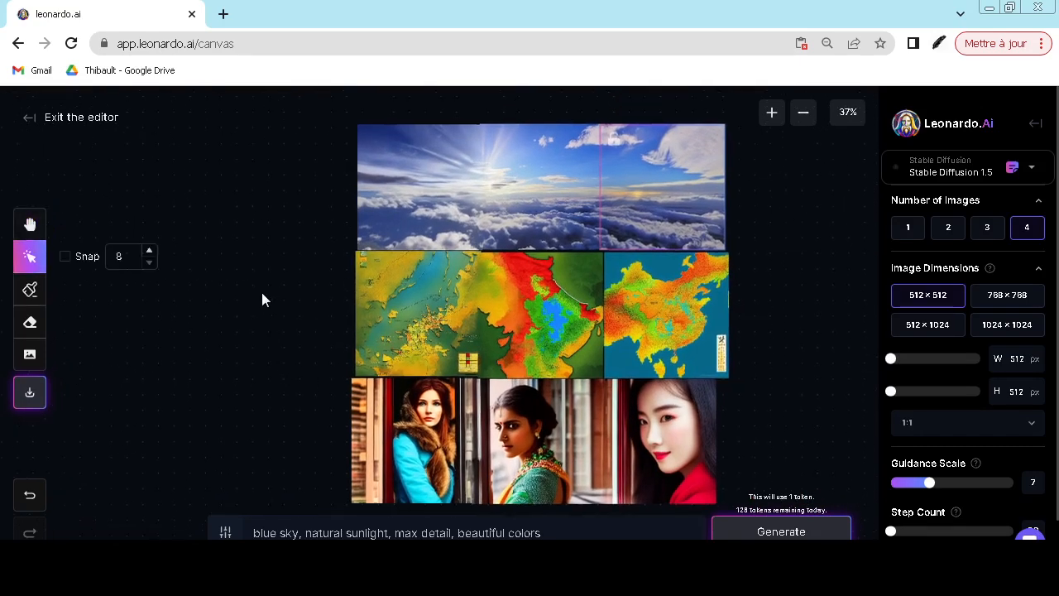
left_click(29, 393)
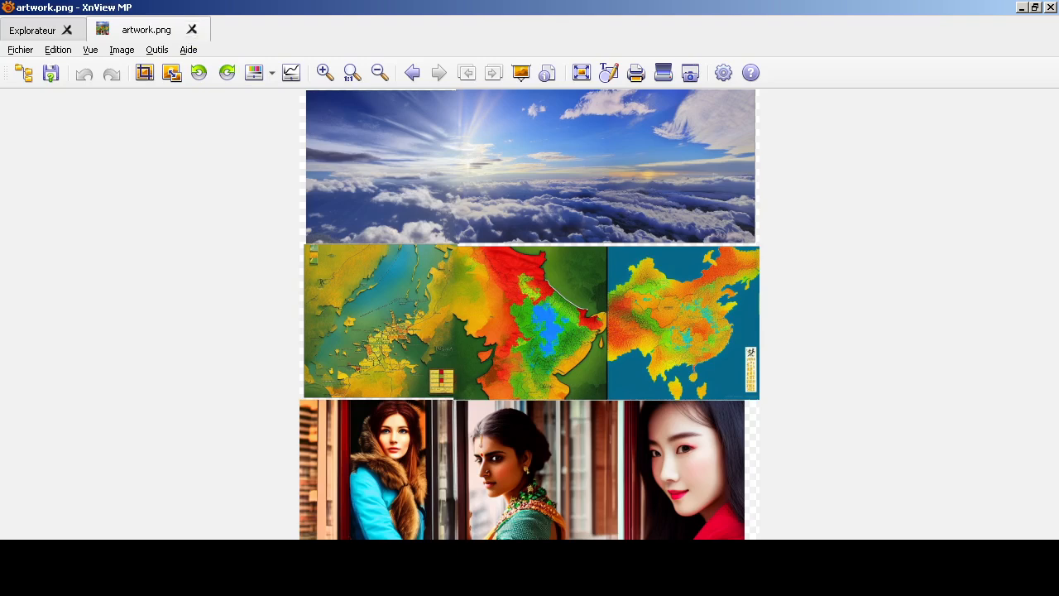
key("alt+Tab")
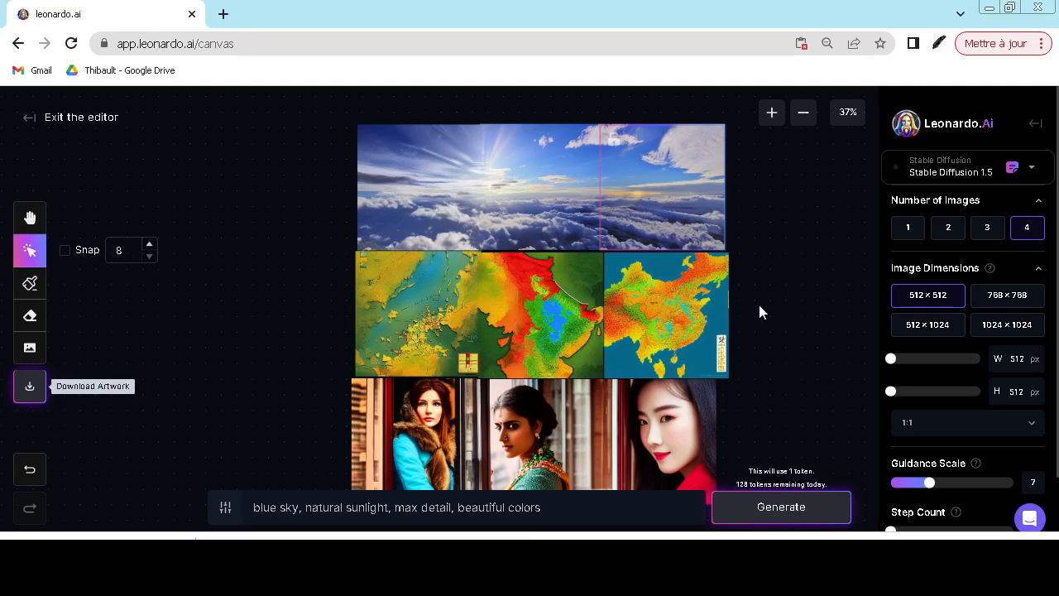
left_click(967, 174)
left_click(966, 178)
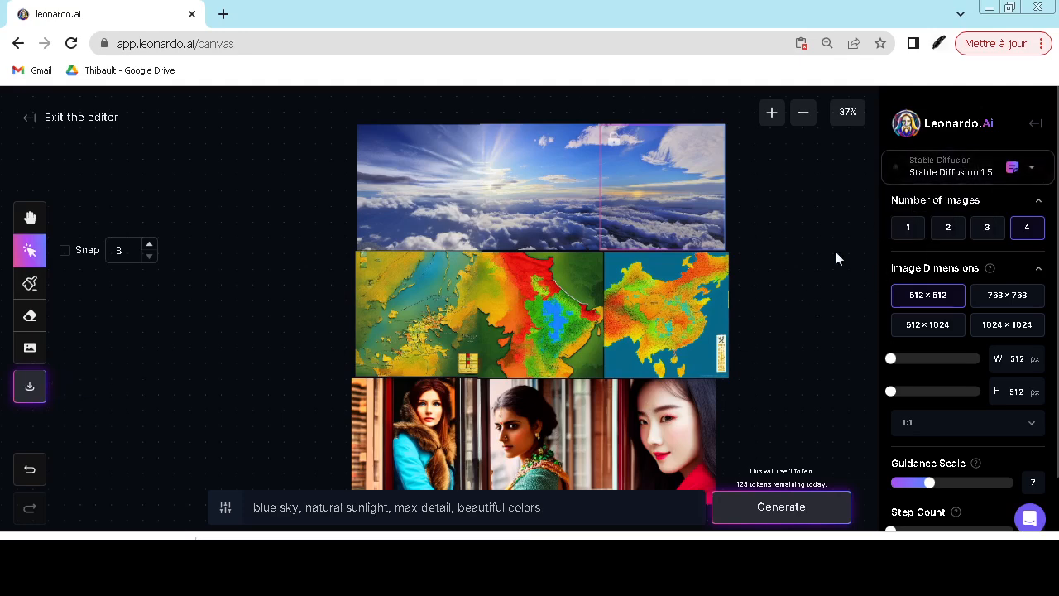